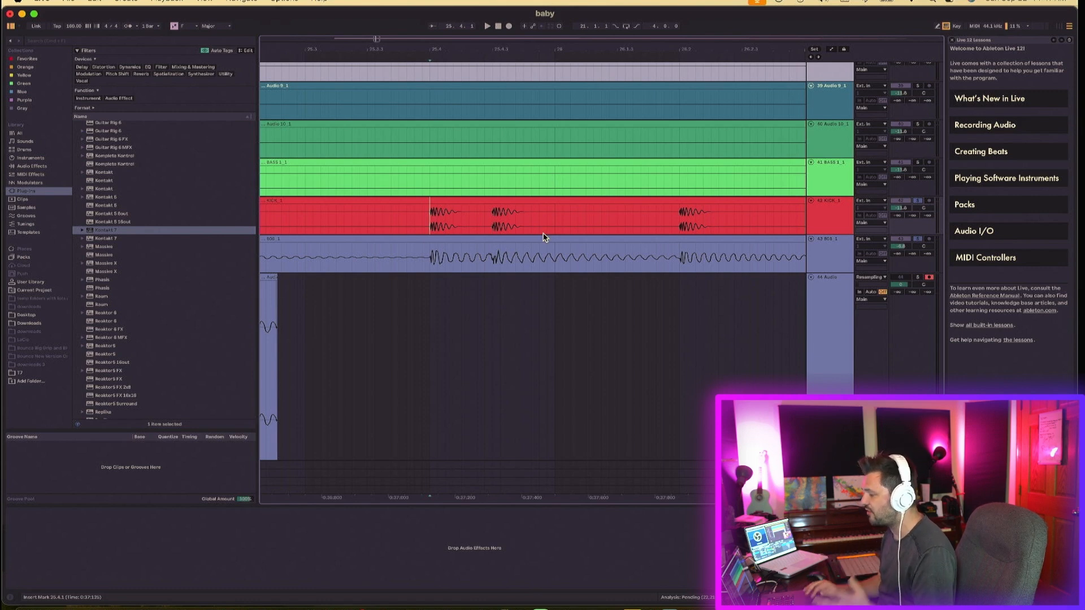
Examine how the kick and 808 waveforms line up at the start of the first kick hit.
left_click_drag(422, 216, 583, 216)
left_click_drag(423, 260, 616, 264)
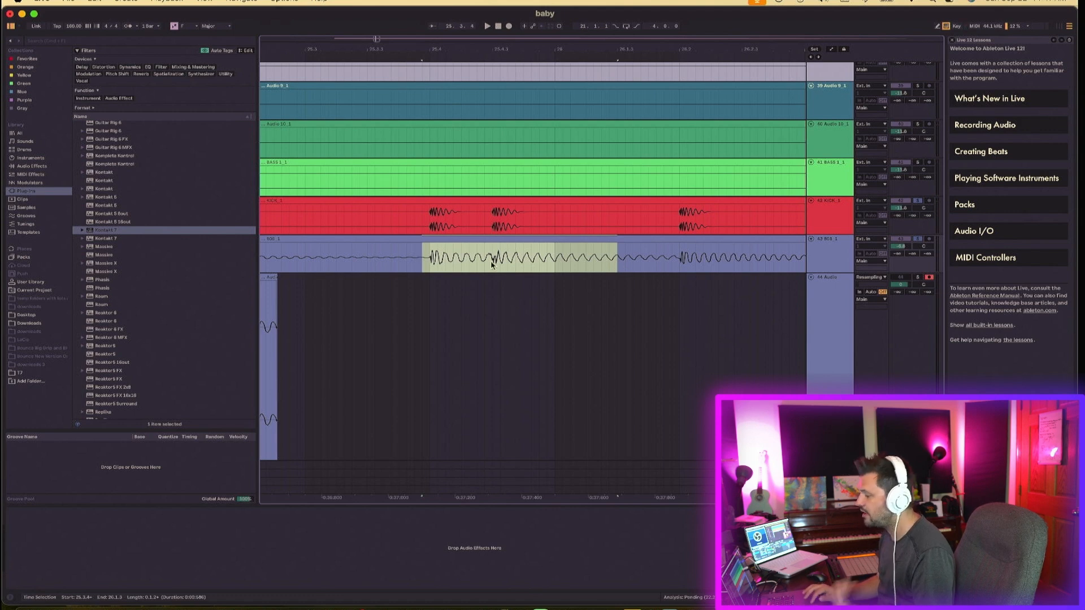
scroll(431, 263, "up", 10)
left_click_drag(454, 262, 447, 214)
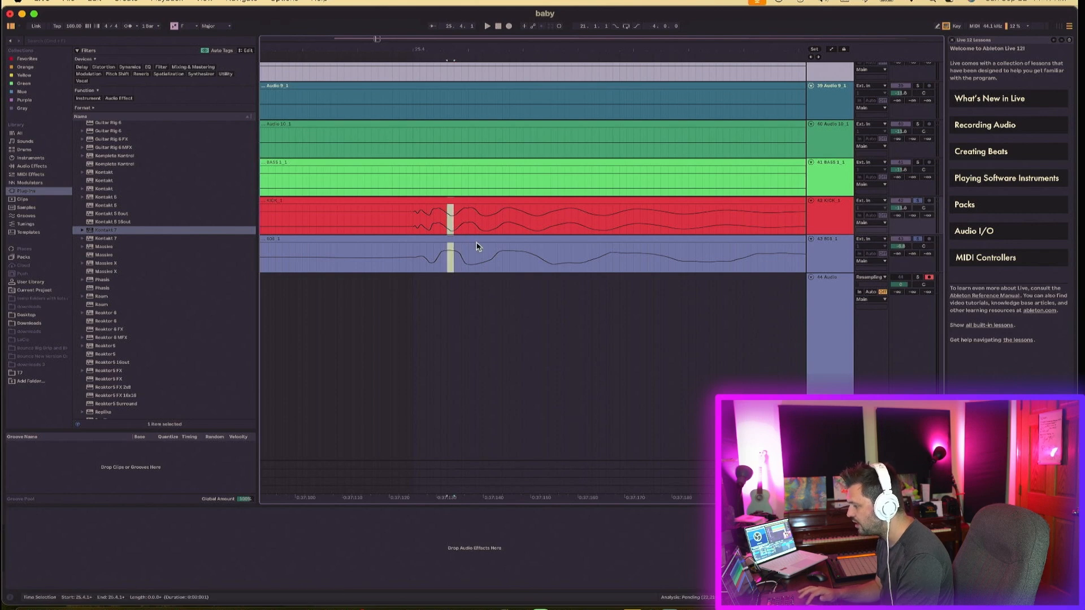
left_click(469, 261)
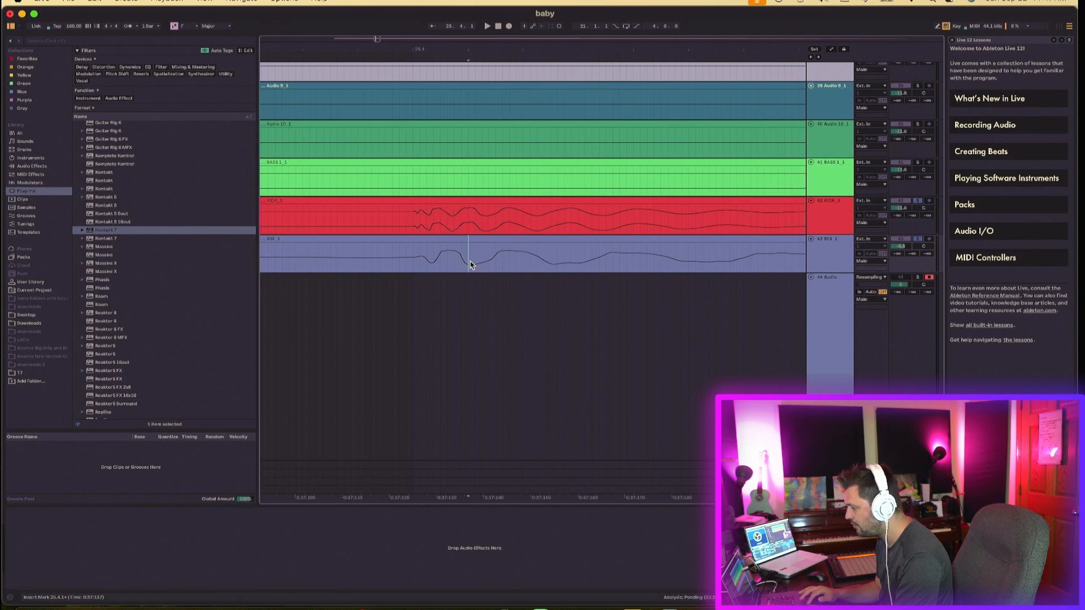
left_click_drag(557, 219, 619, 261)
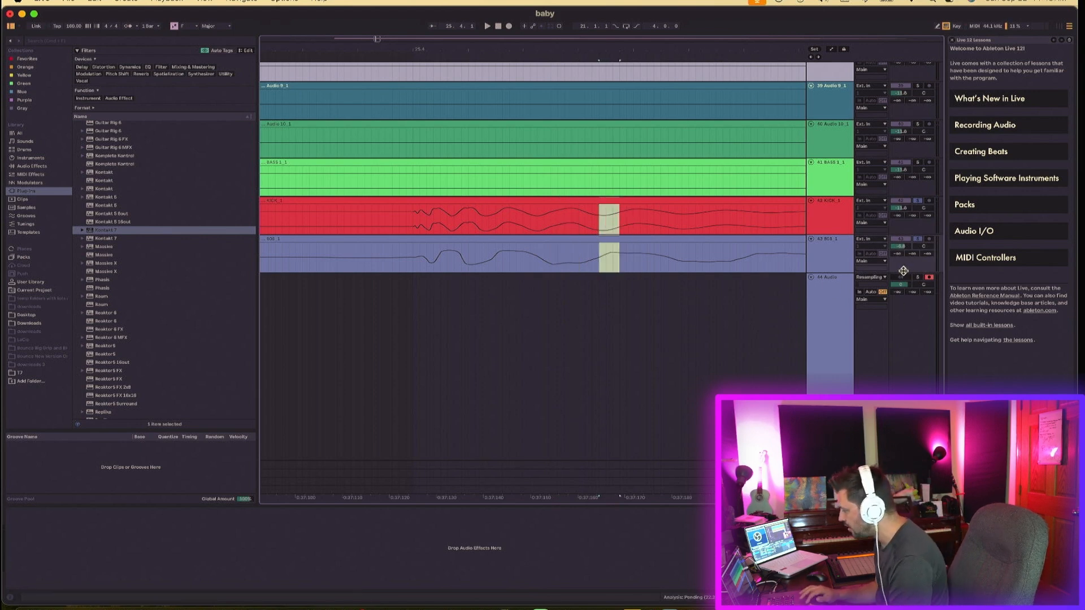
Record a short resampled take of the kick and 808 onto the 44 Audio track, inspect it, and delete the clip.
left_click(377, 222)
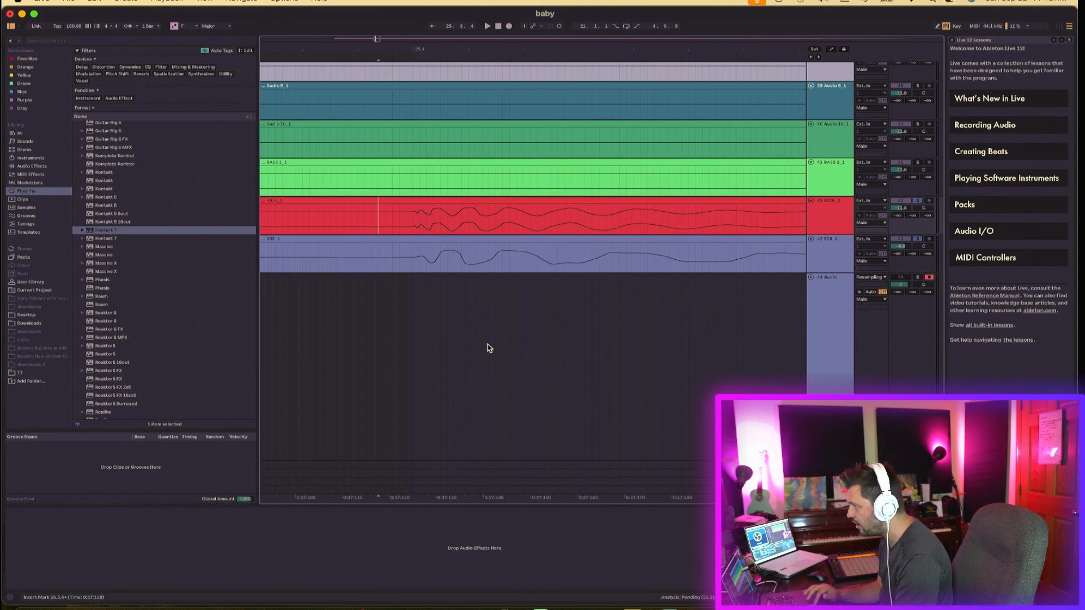
left_click(509, 26)
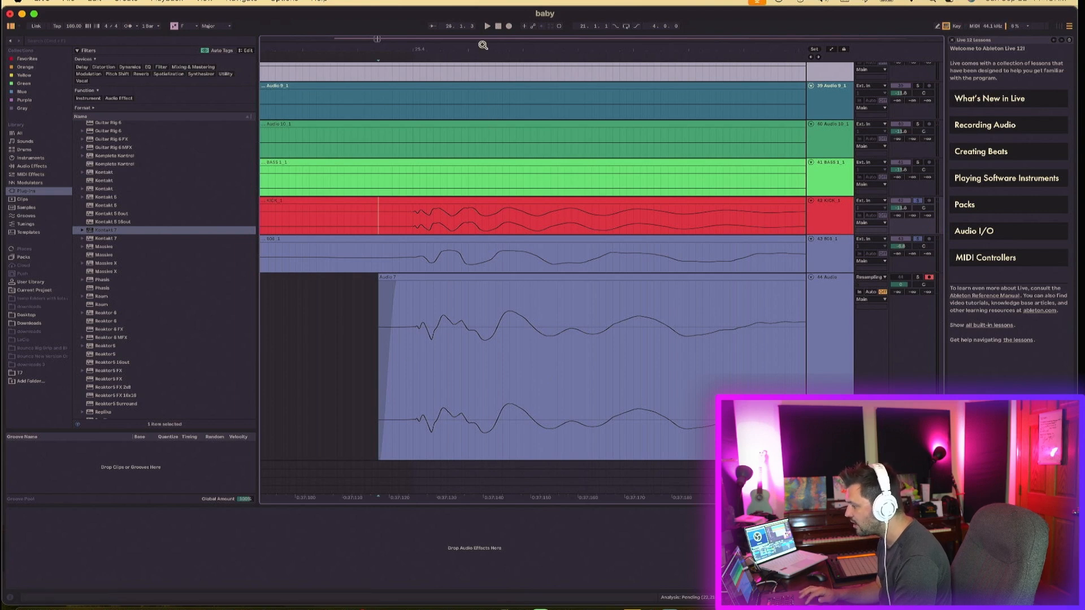
left_click_drag(482, 45, 482, 8)
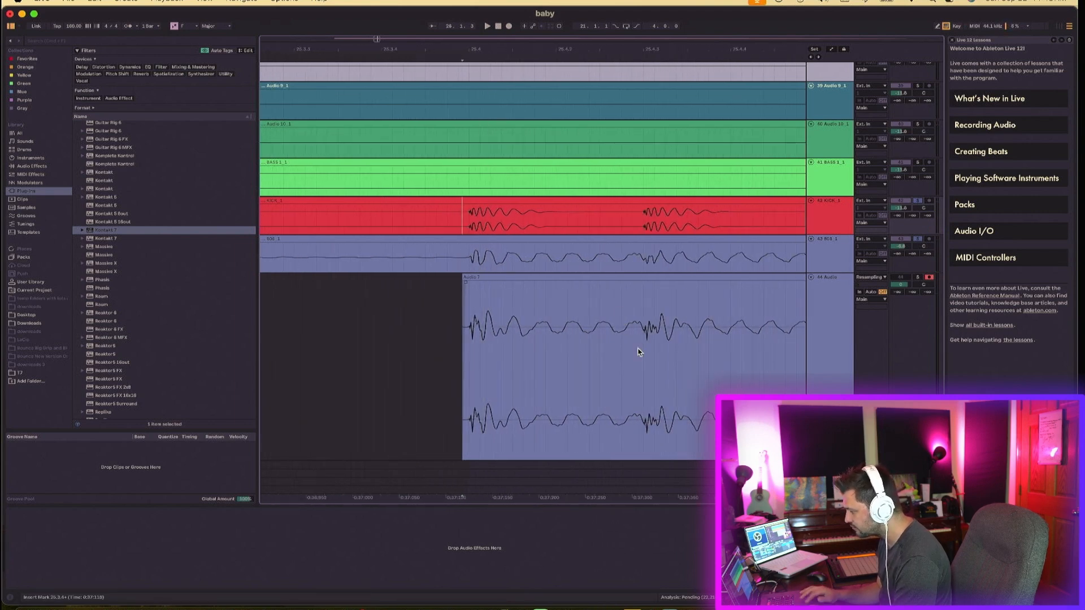
scroll(679, 388, "right", 5)
scroll(679, 389, "left", 3)
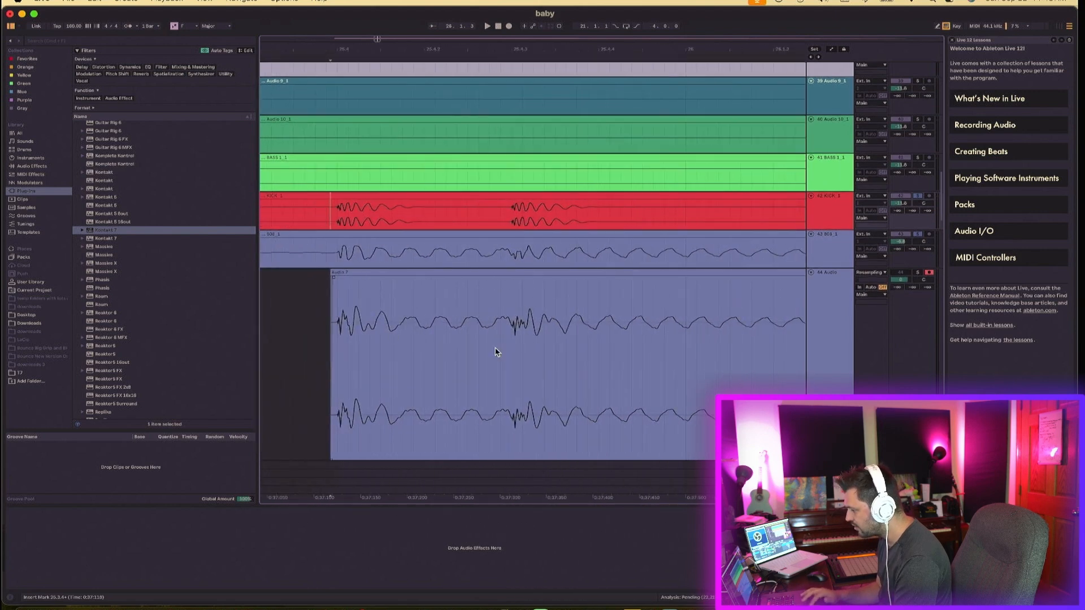
left_click(486, 273)
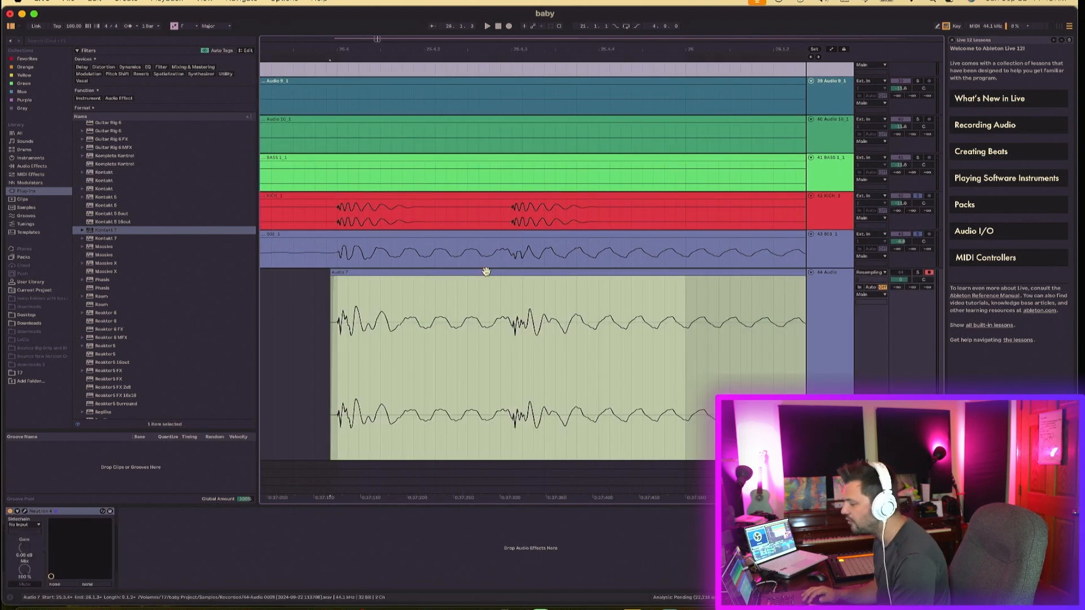
key("Delete")
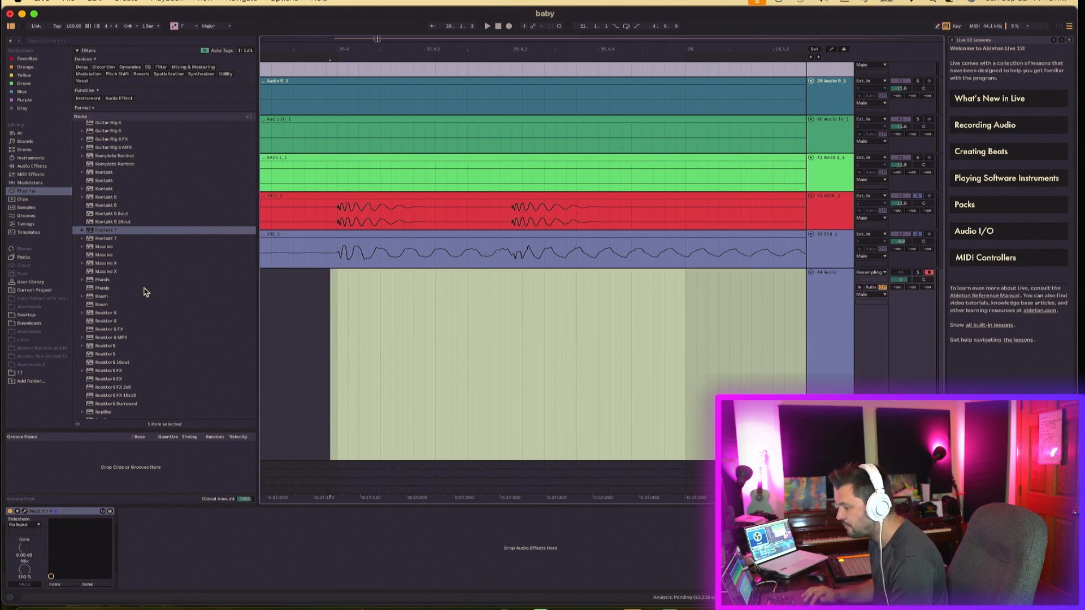
Load Neutron 4 from the plug-in library onto the 43 808_1 track and reposition its window for equalizer editing.
scroll(95, 314, "up", 10)
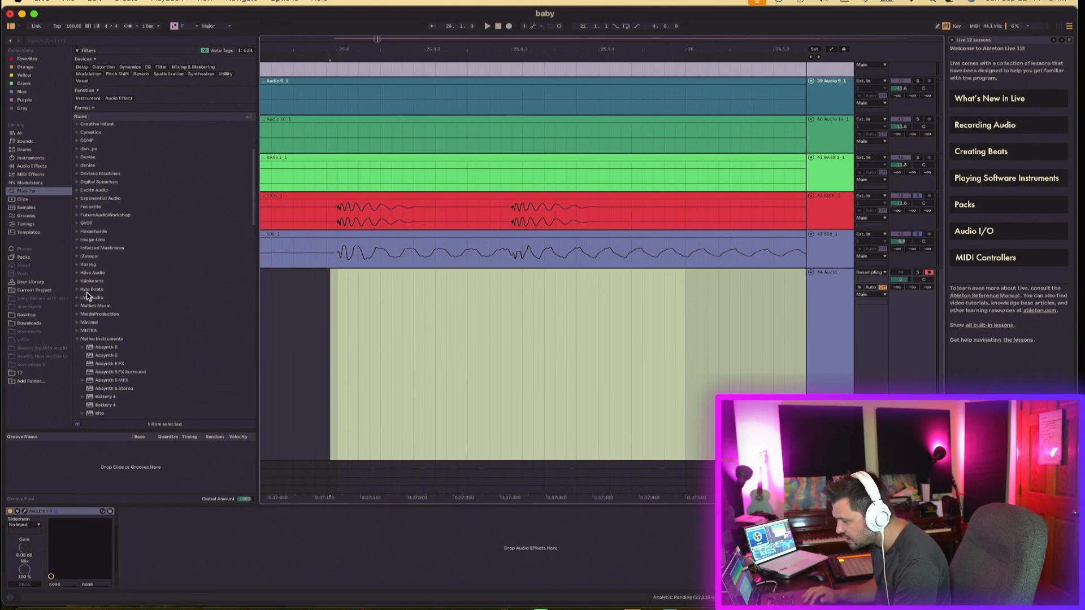
left_click(78, 340)
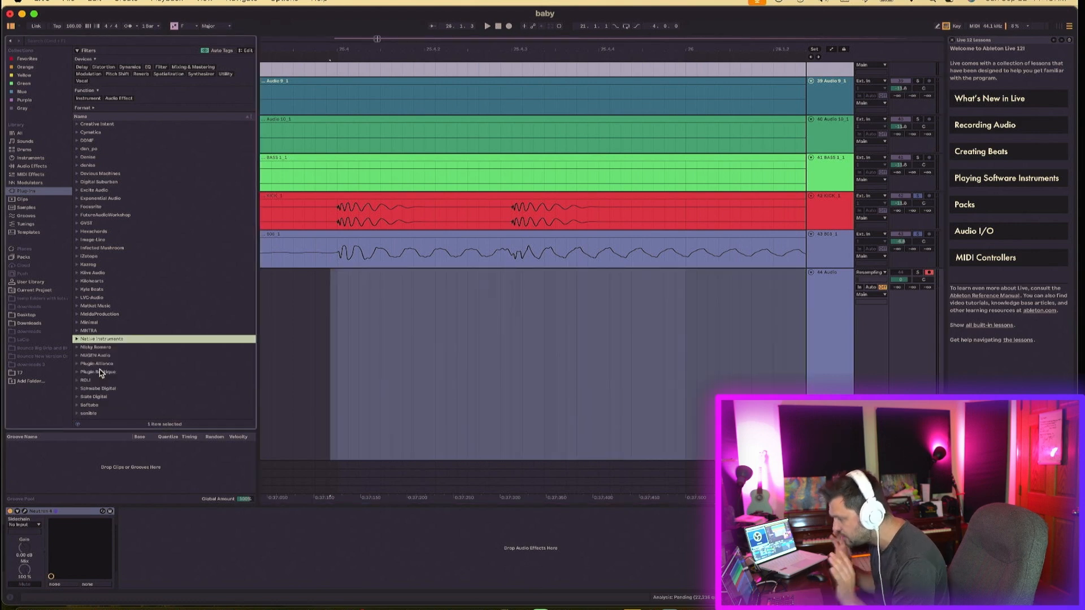
left_click(337, 215)
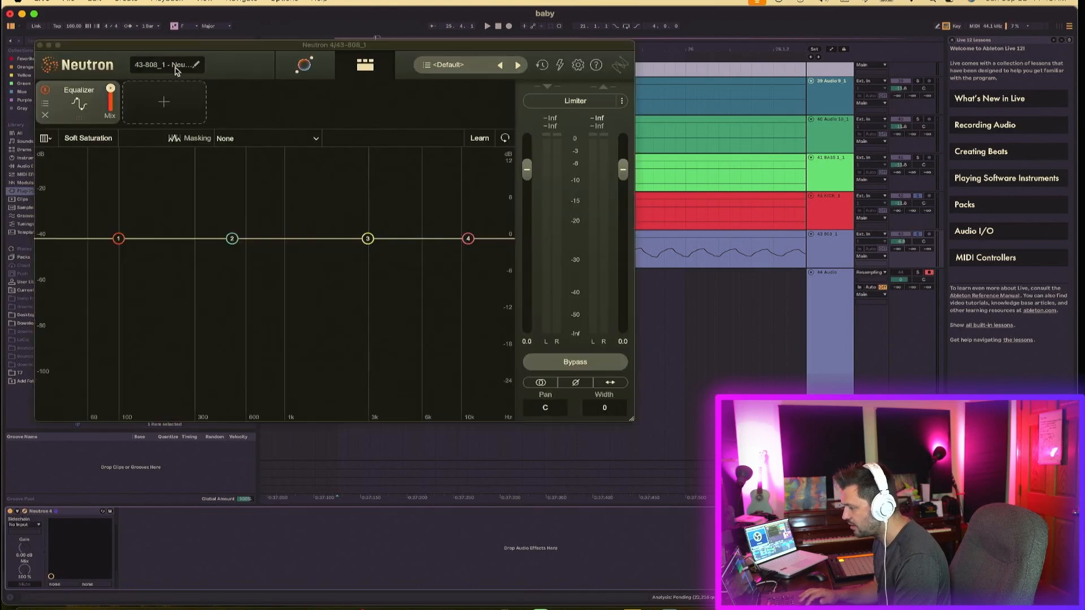
left_click_drag(176, 48, 368, 285)
left_click(362, 252)
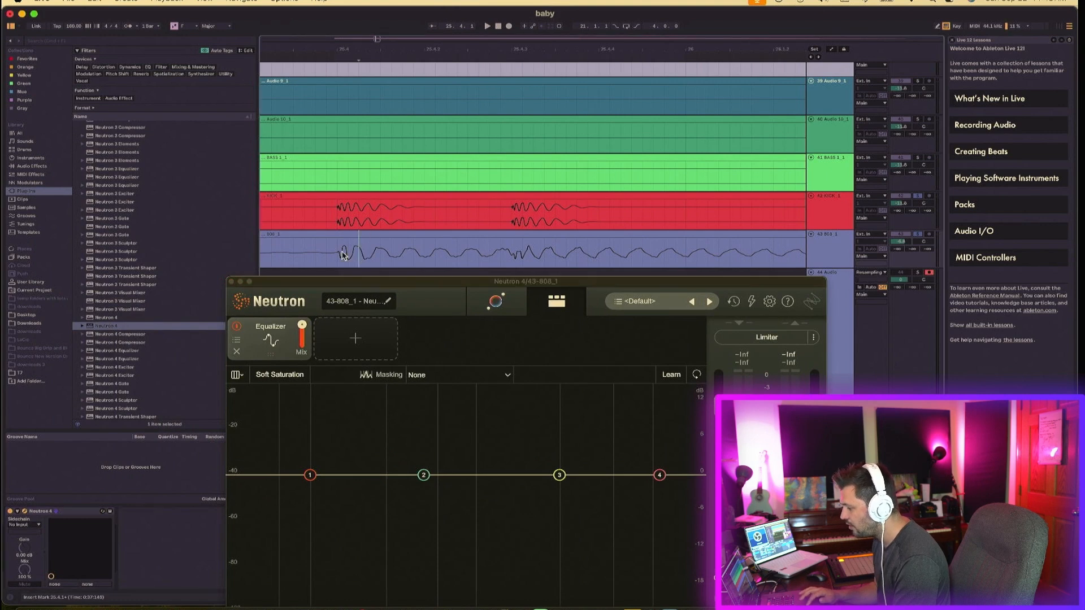
left_click_drag(356, 282, 367, 144)
Lower Neutron's 100 Hz Analog Low Shelf band to -3.2 dB and make it dynamic with an external sidechain.
left_click(321, 339)
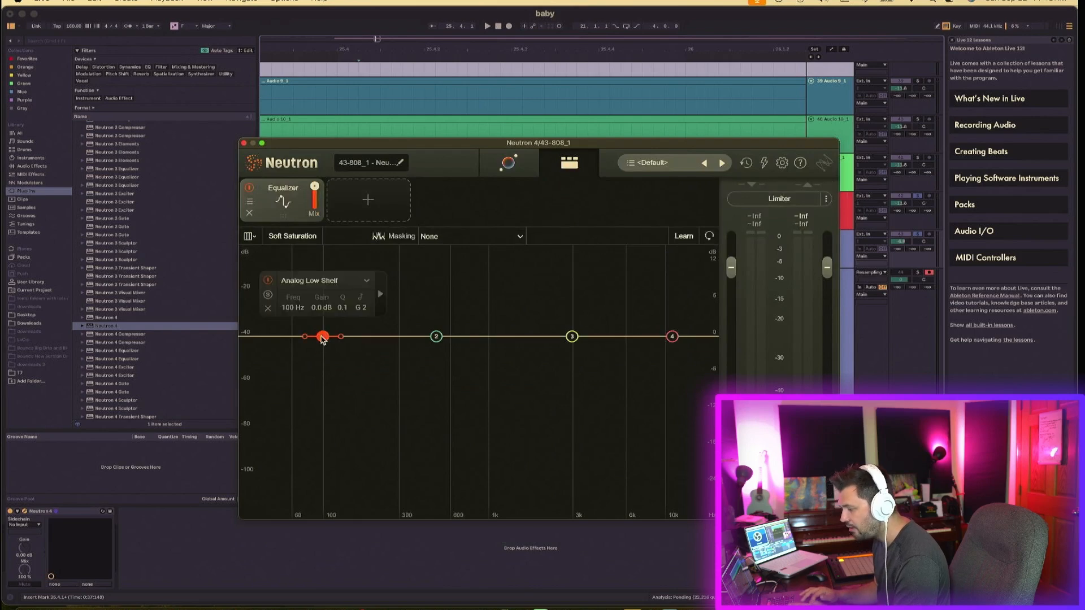
left_click_drag(322, 342, 325, 361)
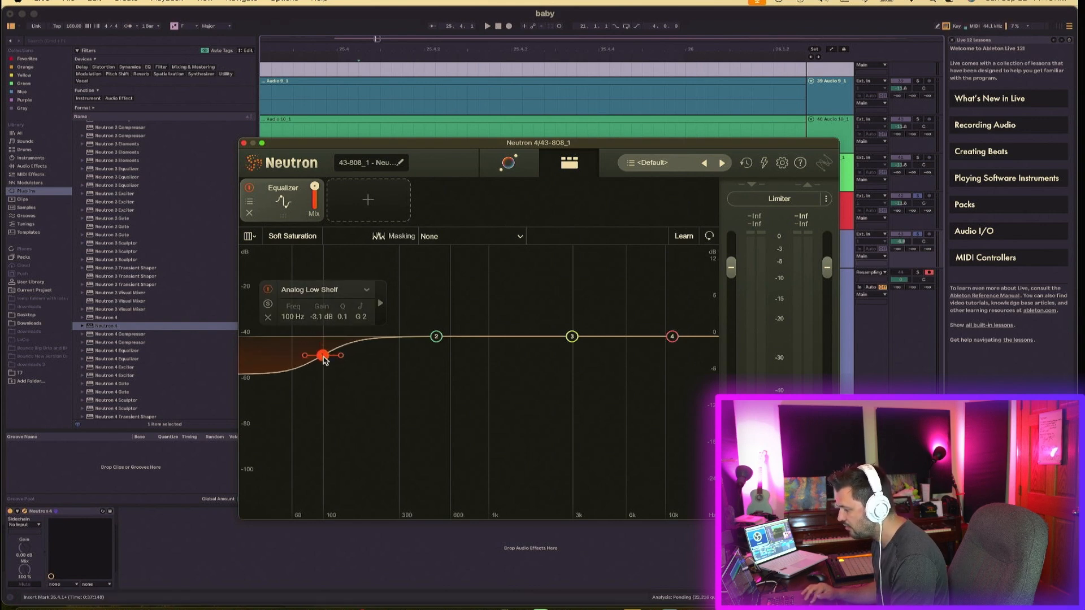
left_click(381, 302)
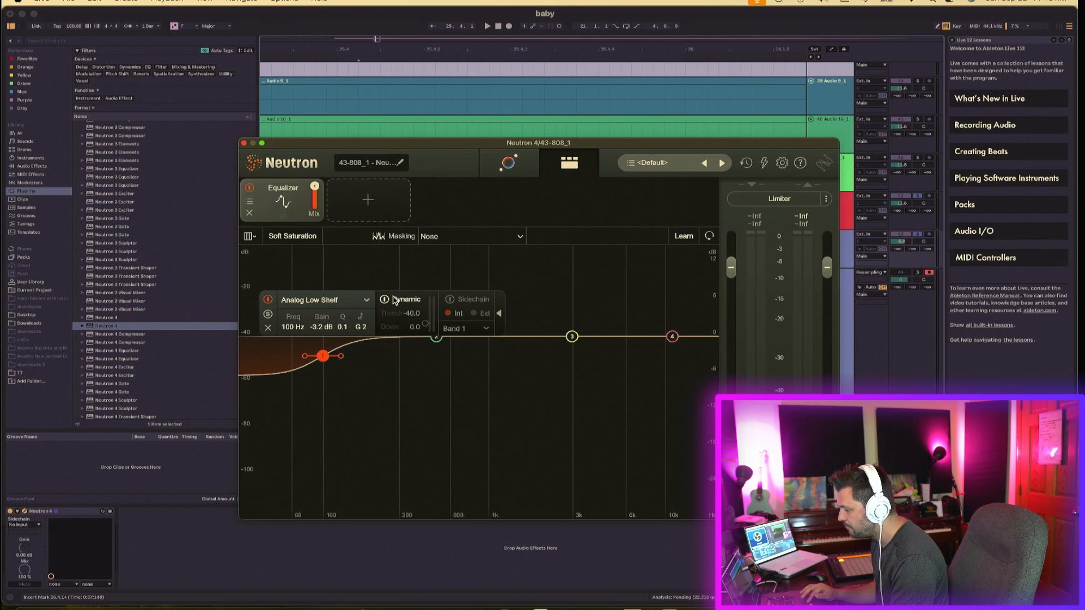
left_click(451, 299)
left_click(476, 313)
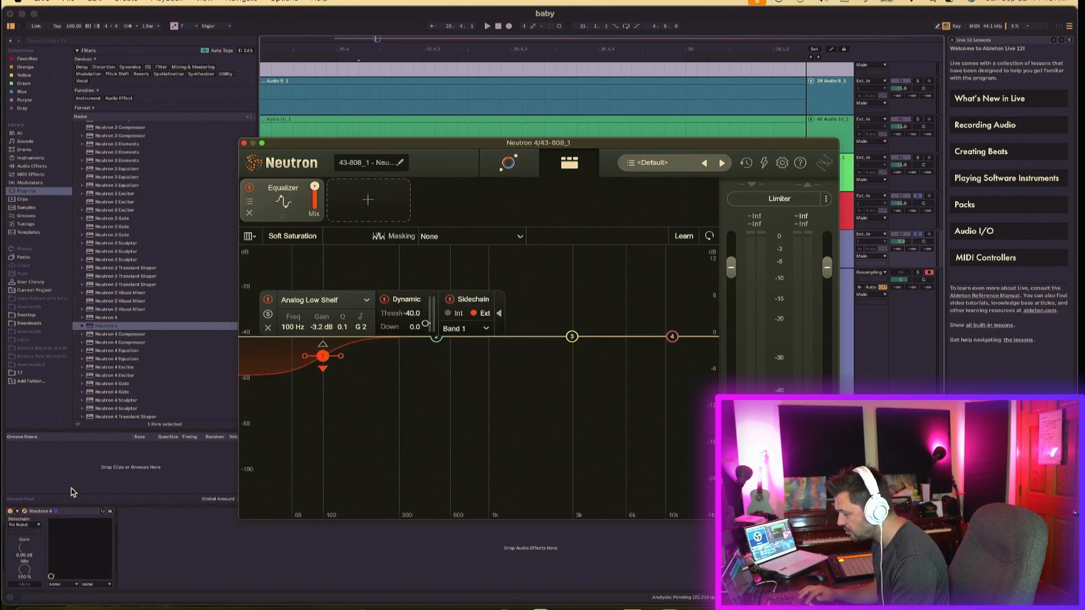
Set Neutron's sidechain input to the kick track, play the section to check the dynamic band, and close the plug-in window.
left_click(23, 522)
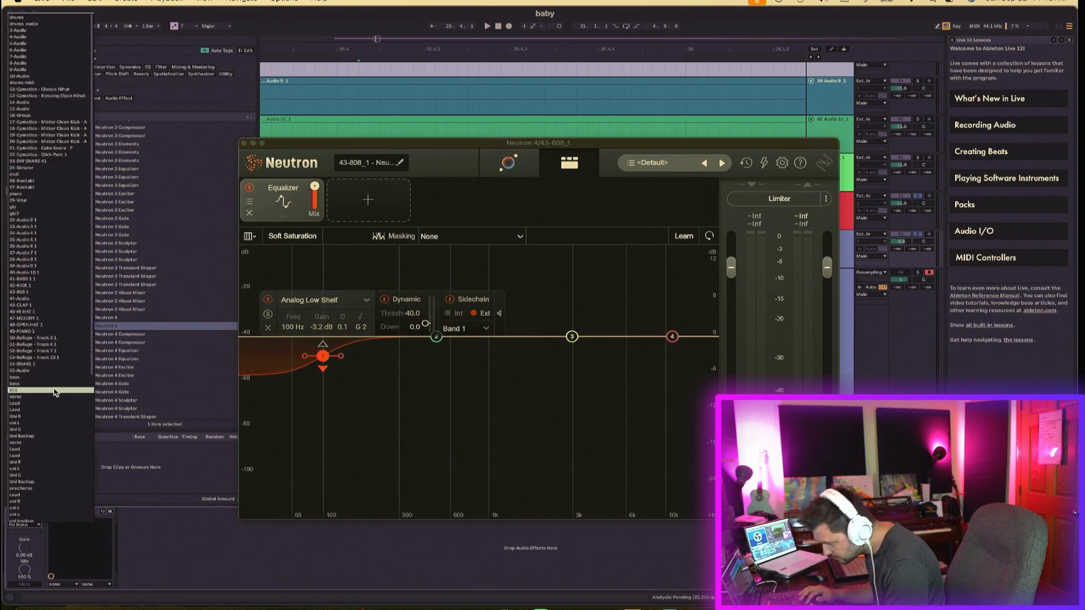
left_click(25, 511)
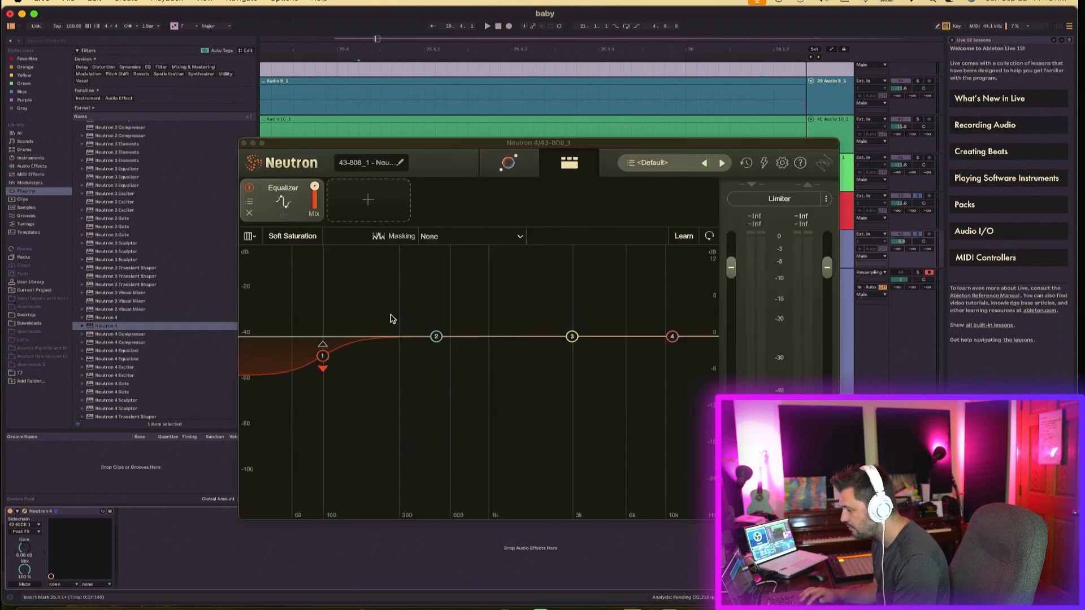
key("space")
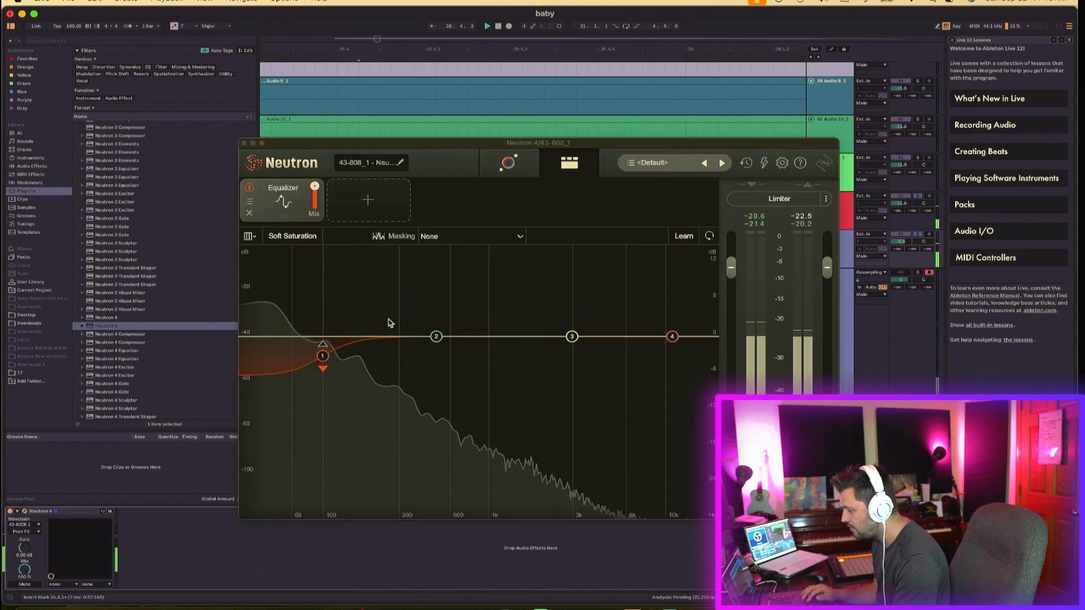
key("space")
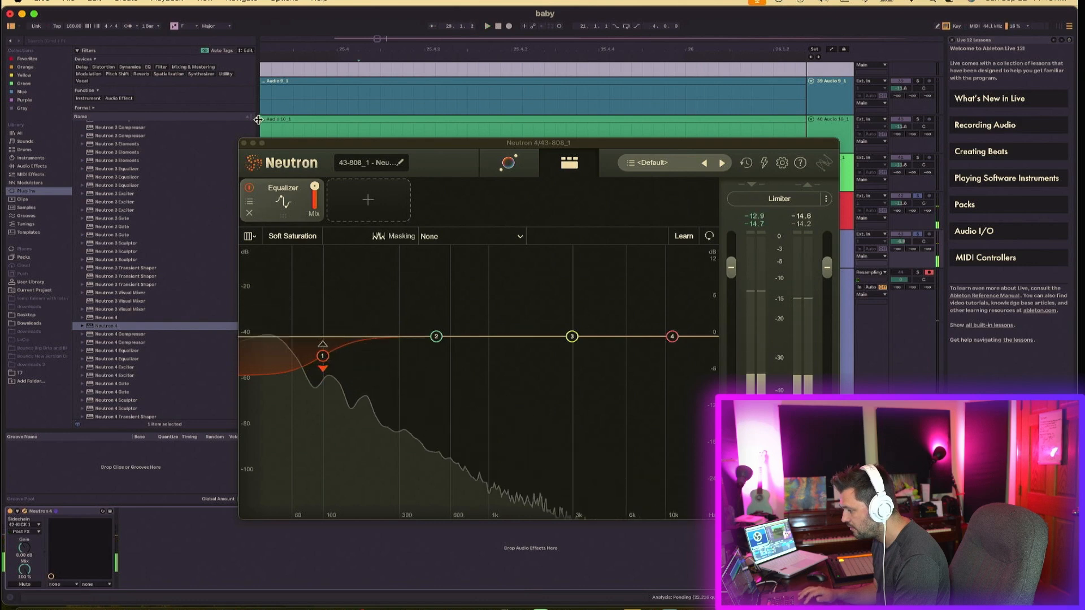
left_click(245, 145)
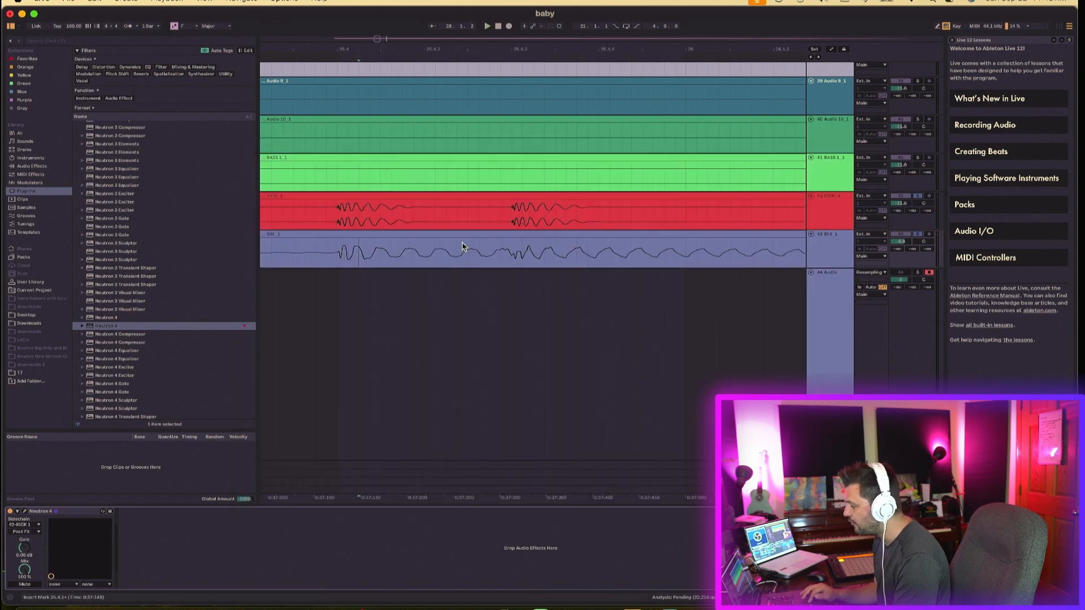
Record a resampled take of the sidechained kick and 808 onto the 44 Audio track, starting just before the first hit.
left_click(383, 77)
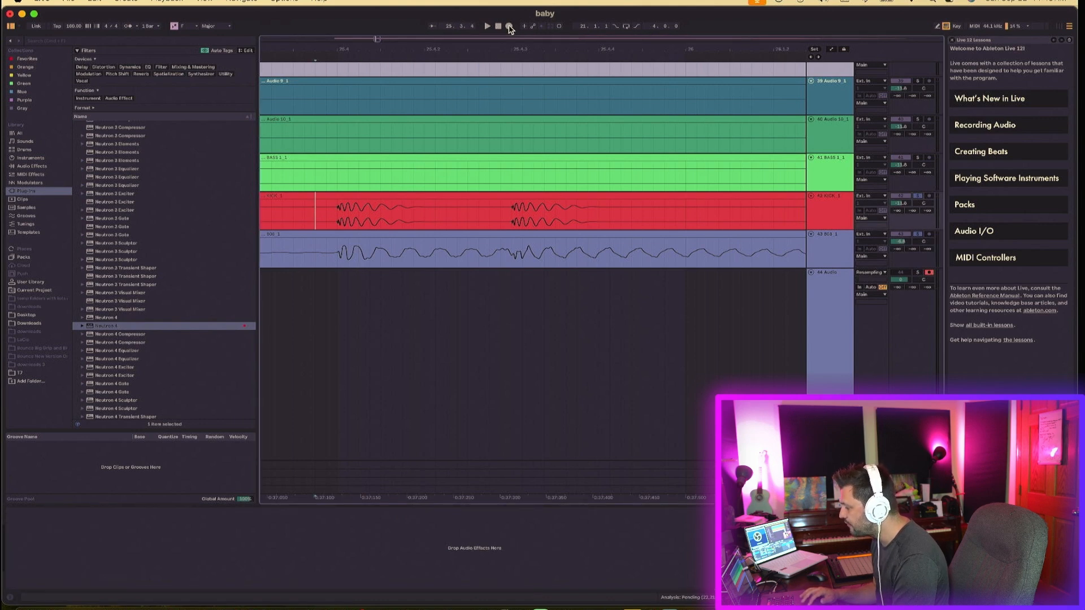
left_click(510, 27)
key("space")
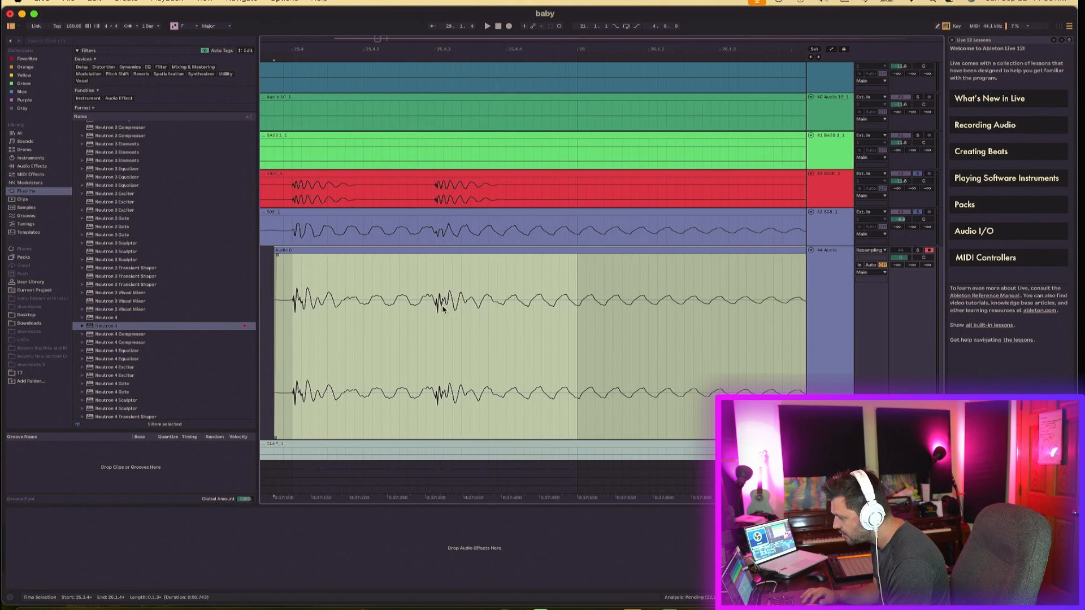
Examine the resampled waveform at both kick hits and in the 808 tail between and after them.
left_click(443, 309)
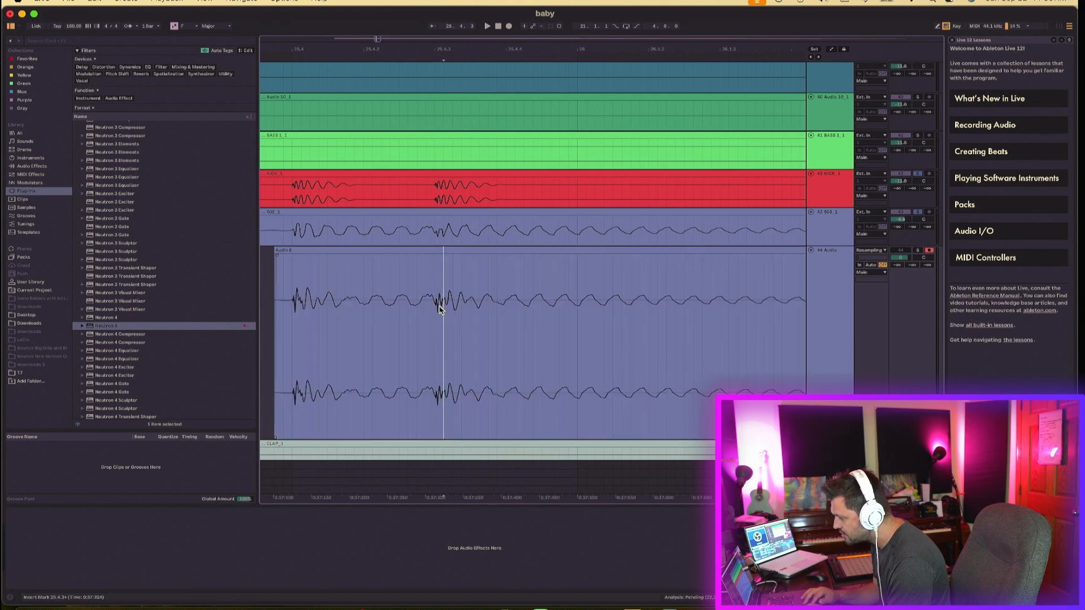
left_click_drag(438, 306, 491, 308)
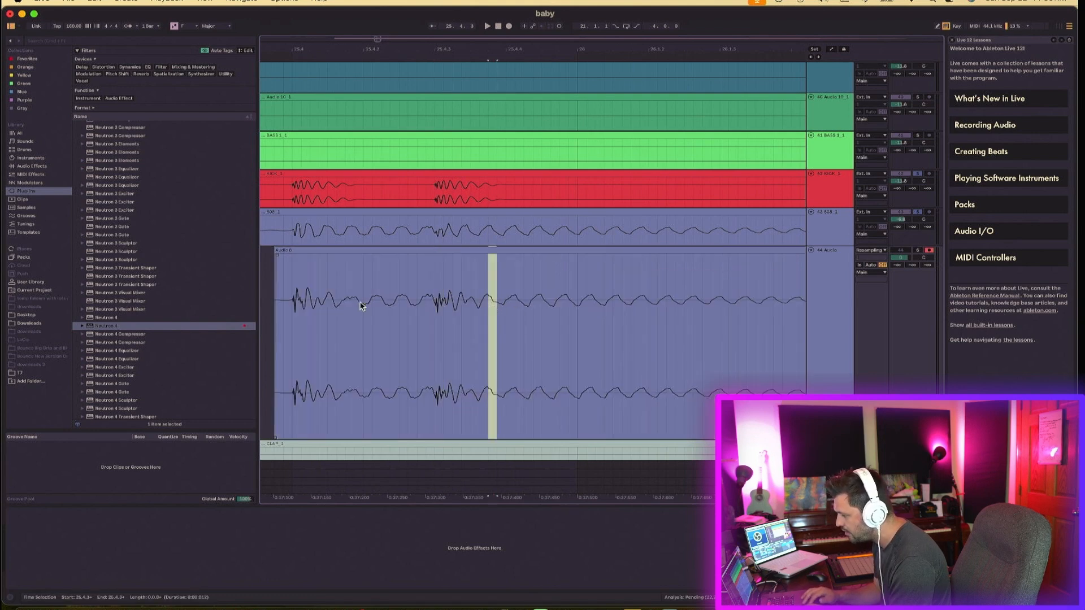
left_click(319, 306)
left_click(294, 301)
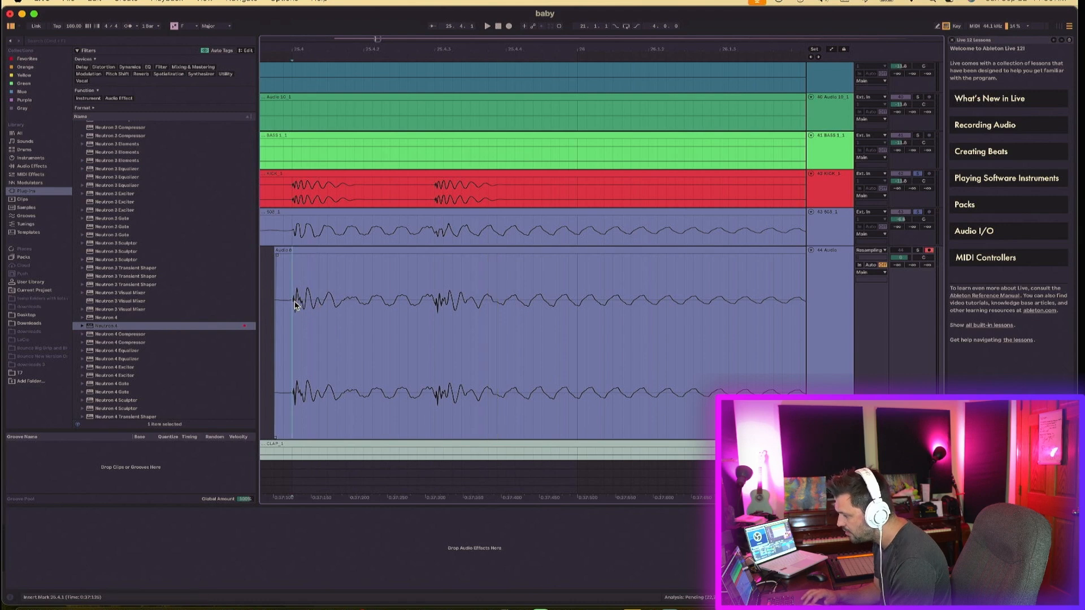
left_click(299, 302)
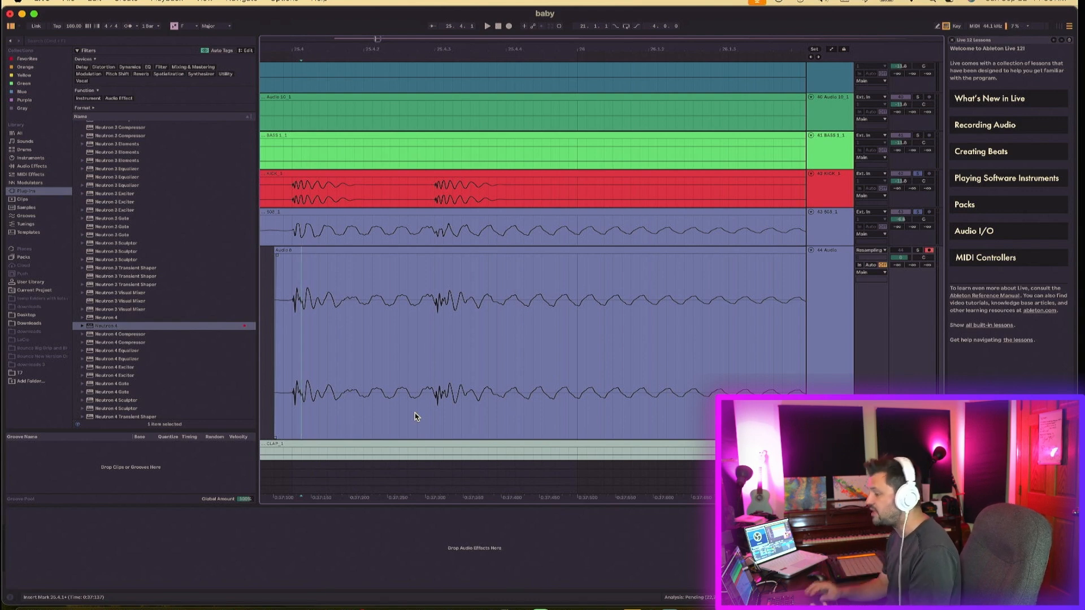
left_click(373, 307)
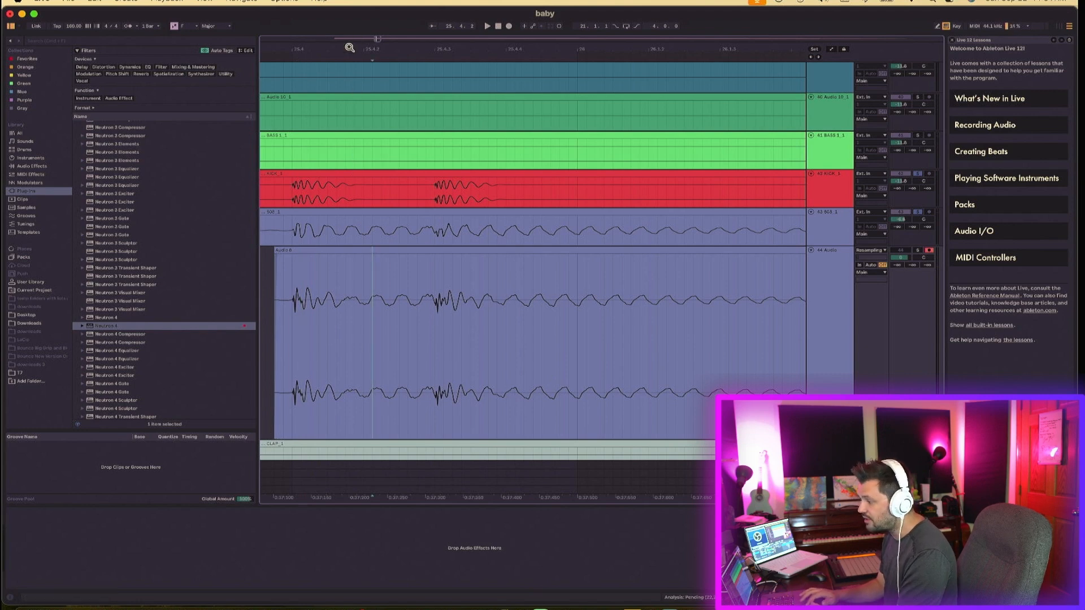
Open the resampled clip on the 44 Audio track and raise its gain to about 10.3 dB to enlarge the waveform.
left_click_drag(349, 47, 352, 14)
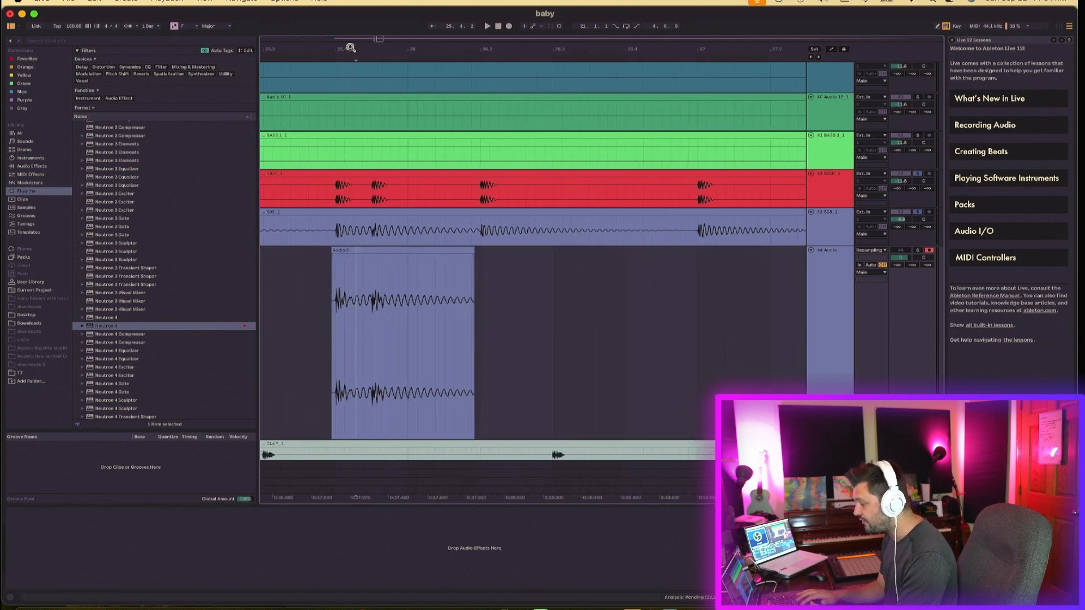
left_click(363, 251)
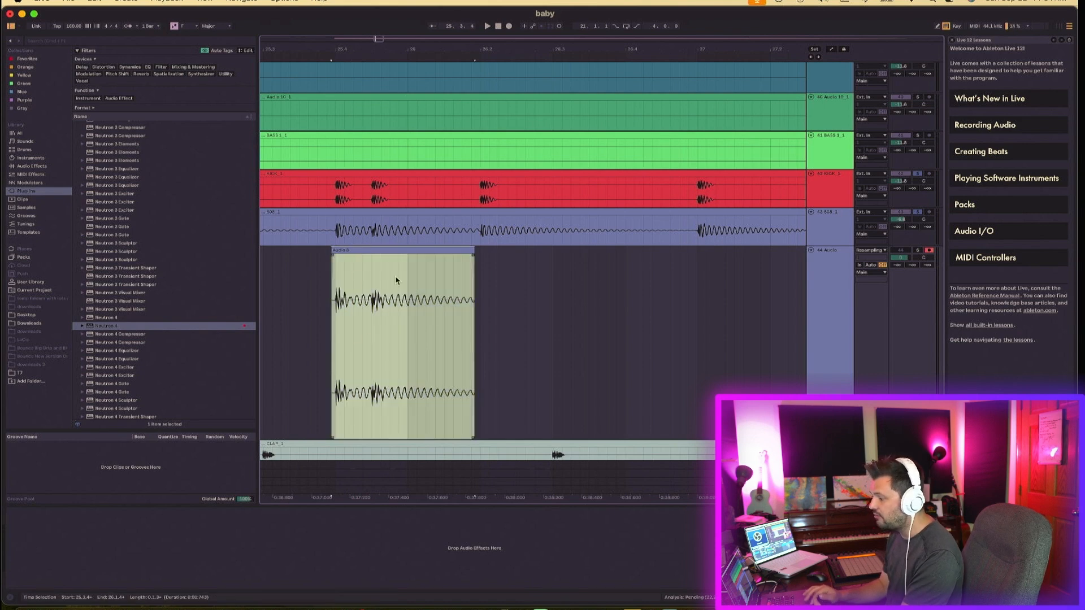
double_click(360, 250)
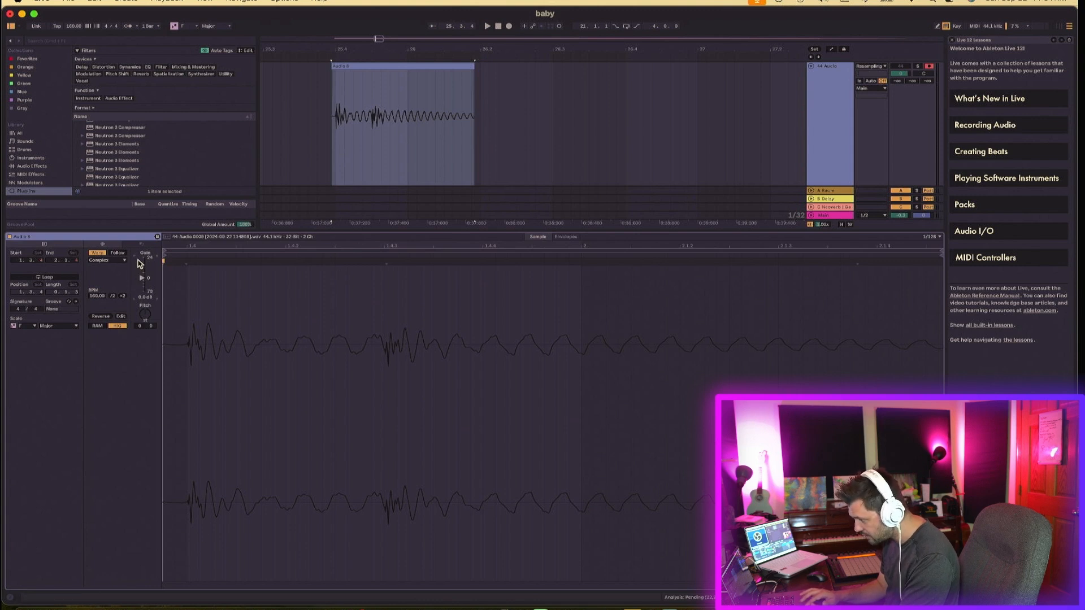
left_click_drag(142, 277, 142, 270)
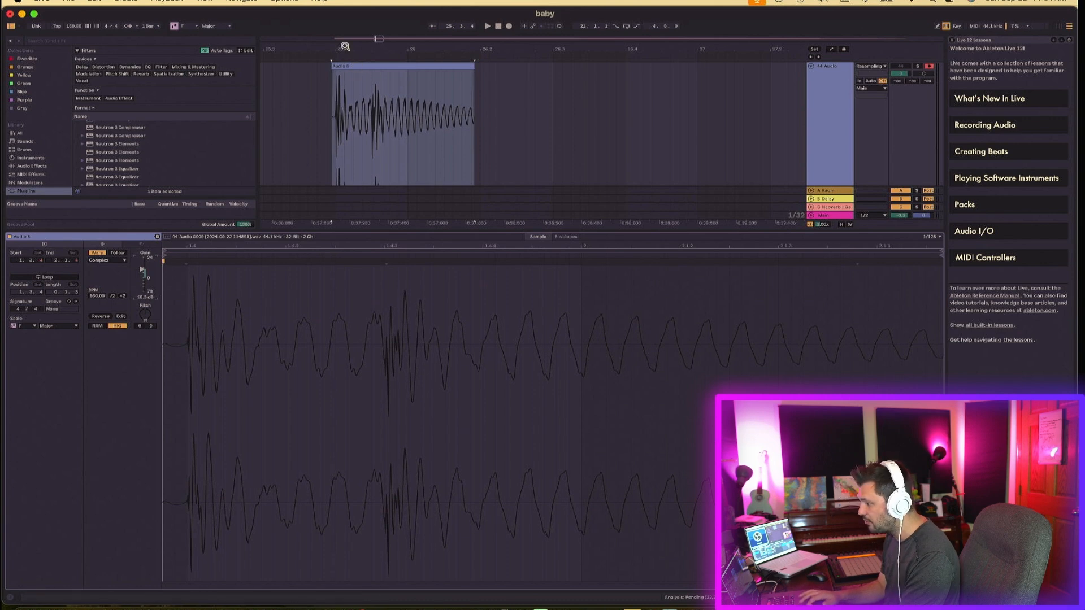
left_click_drag(344, 45, 343, 115)
scroll(342, 158, "down", 1)
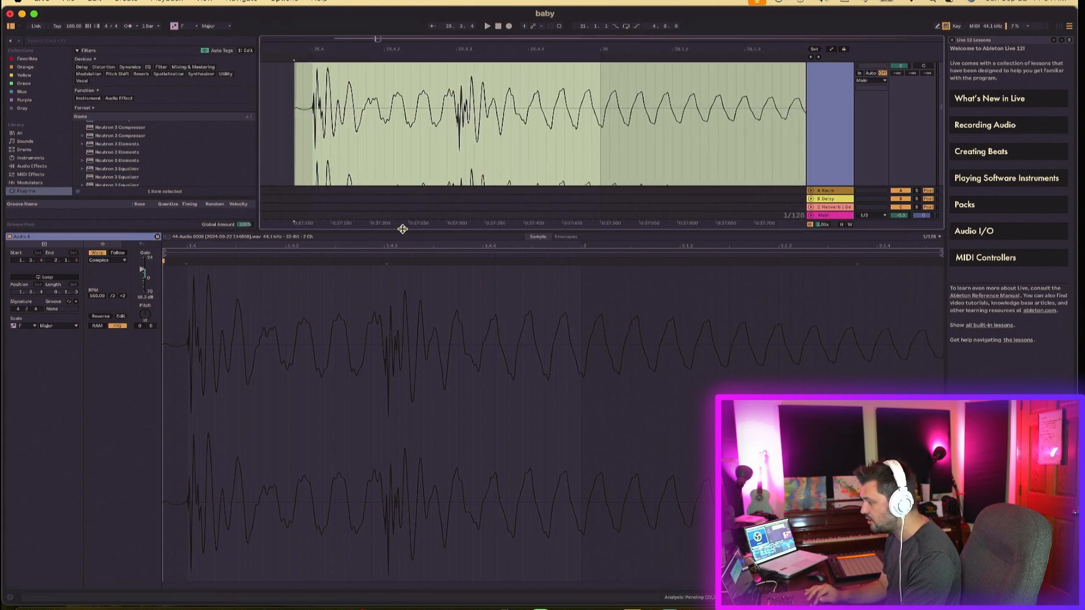
Enlarge the arrangement area and select the 808 tail and the second kick hit in the resampled clip to compare their waveforms.
left_click_drag(403, 230, 402, 368)
scroll(549, 282, "up", 3)
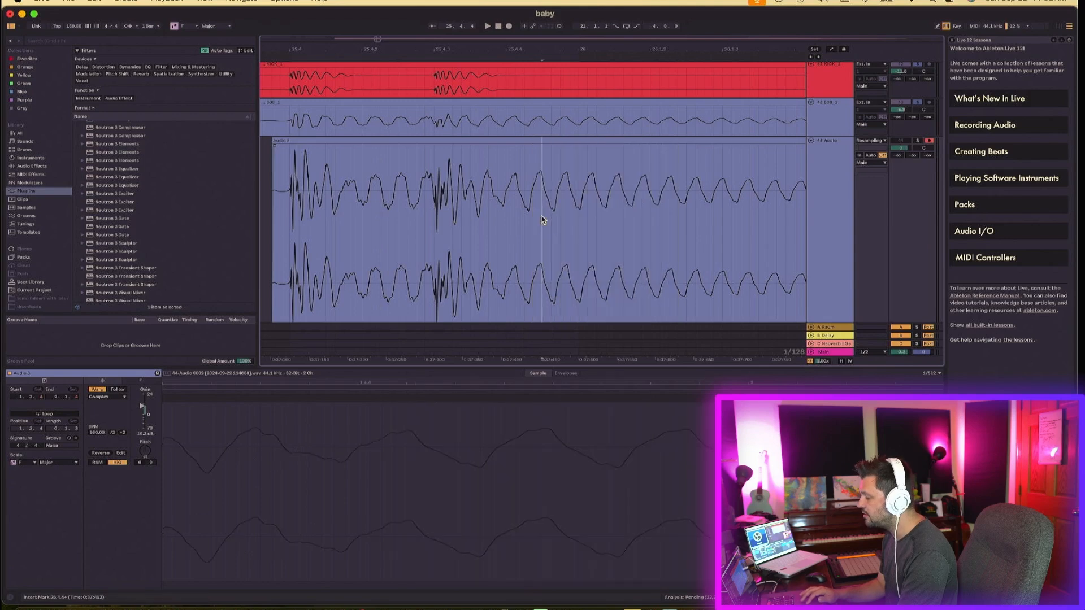
left_click_drag(541, 220, 638, 222)
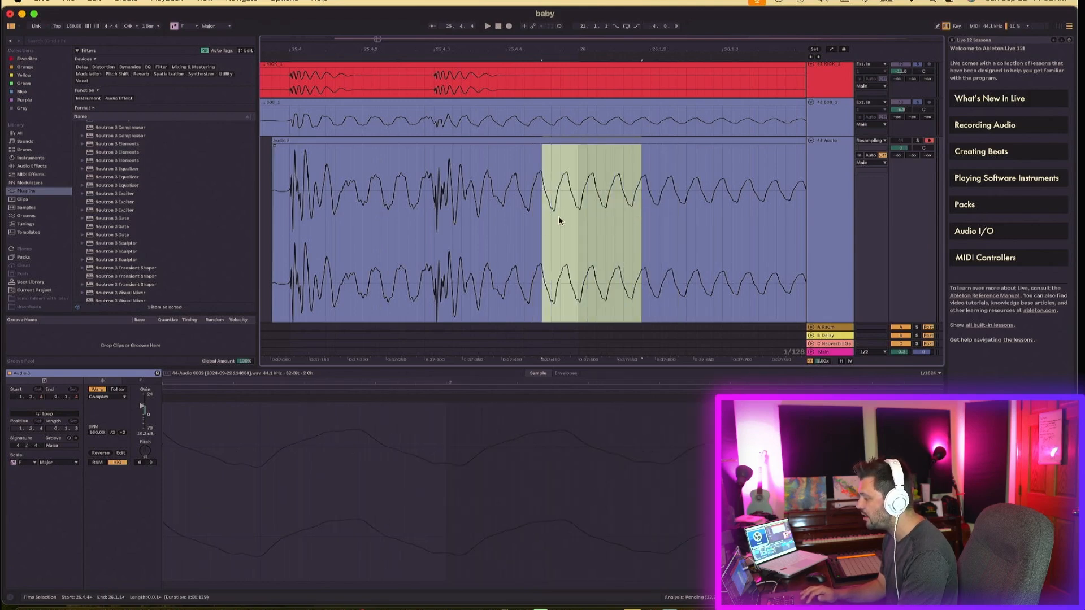
left_click_drag(360, 222, 383, 233)
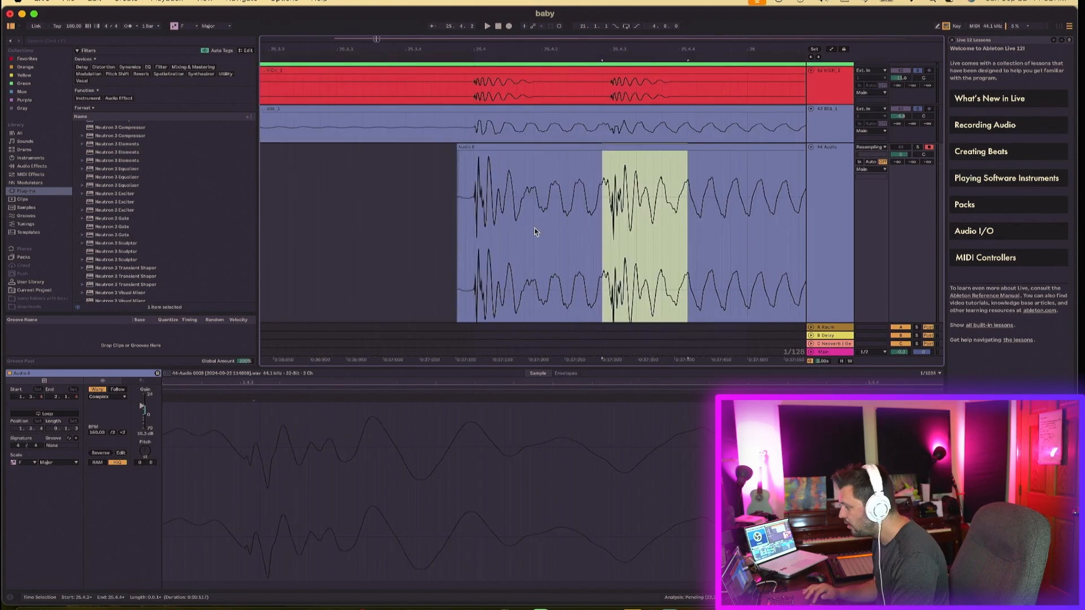
scroll(535, 227, "right", 5)
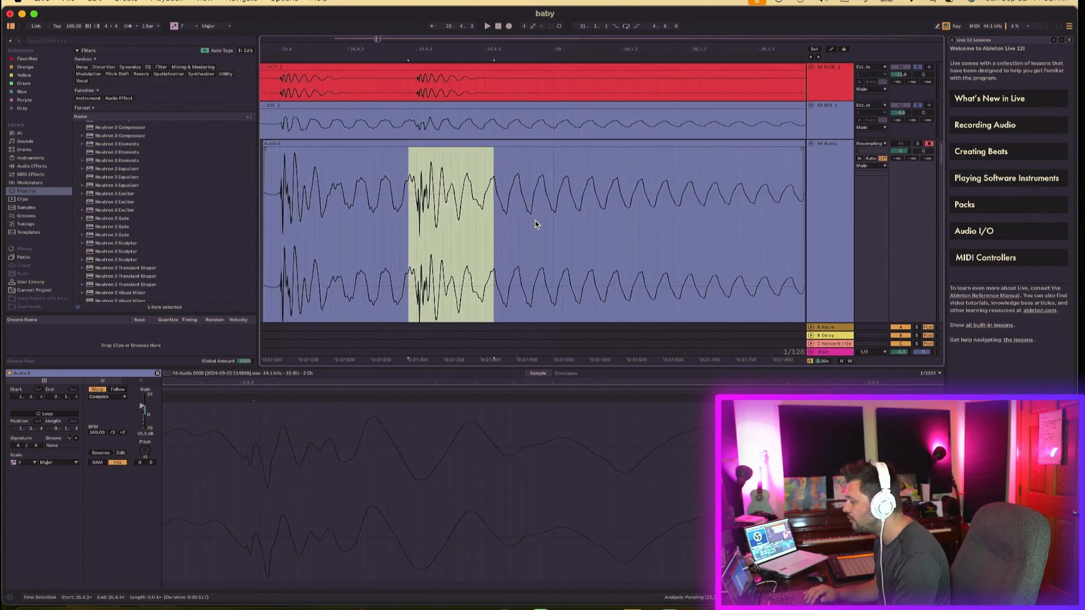
scroll(416, 162, "left", 2)
Duplicate the KICK_1 track and deactivate the copy so it can serve as a silent sidechain trigger.
left_click(384, 161)
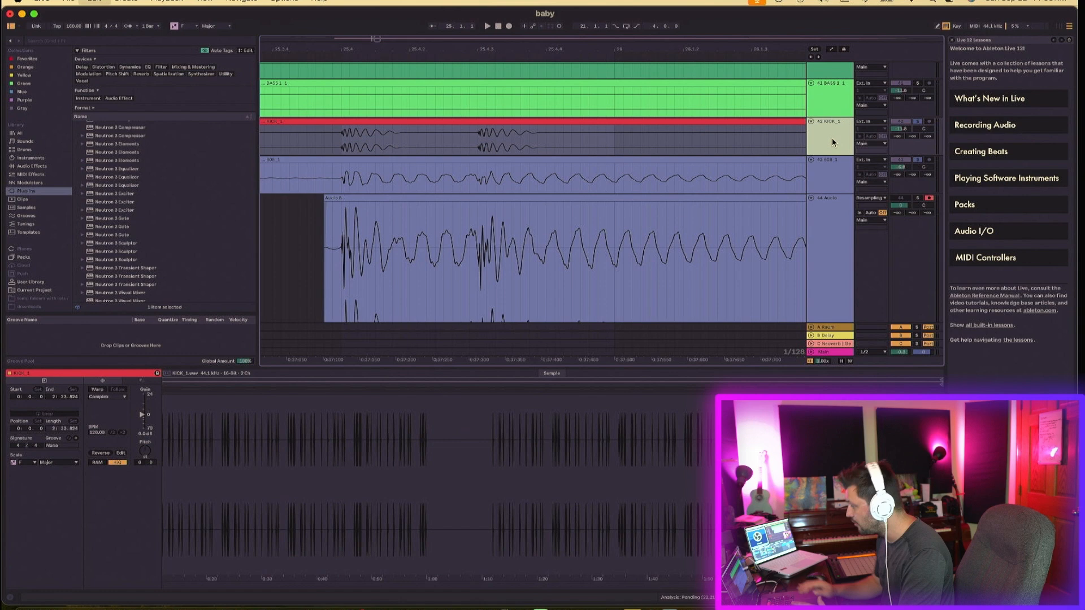
key("super+d")
left_click(905, 160)
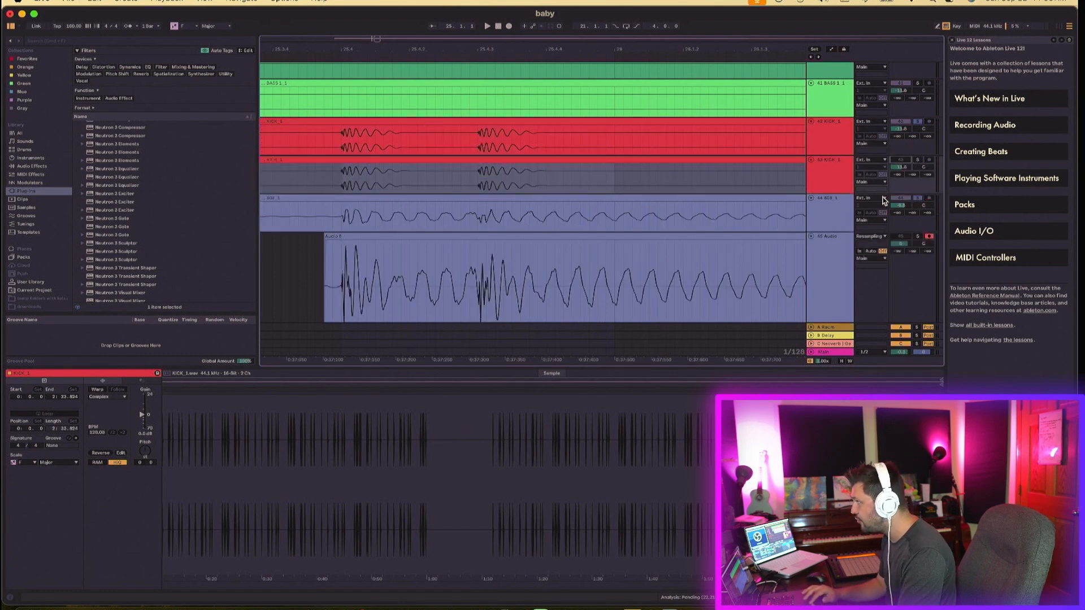
Add an EQ Eight audio effect to the duplicated kick track.
left_click(818, 179)
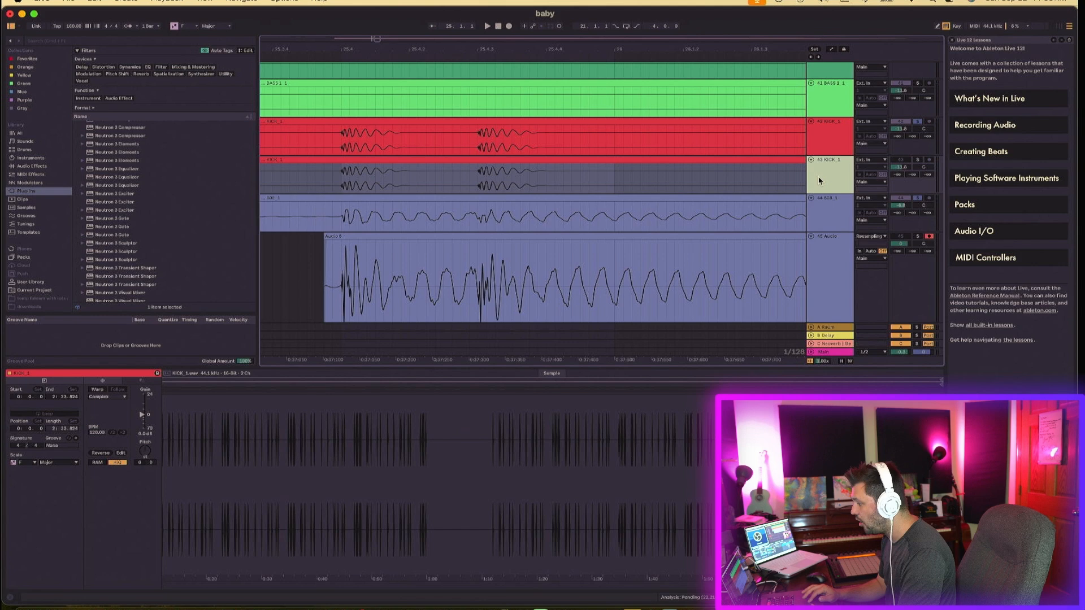
double_click(819, 178)
left_click(32, 167)
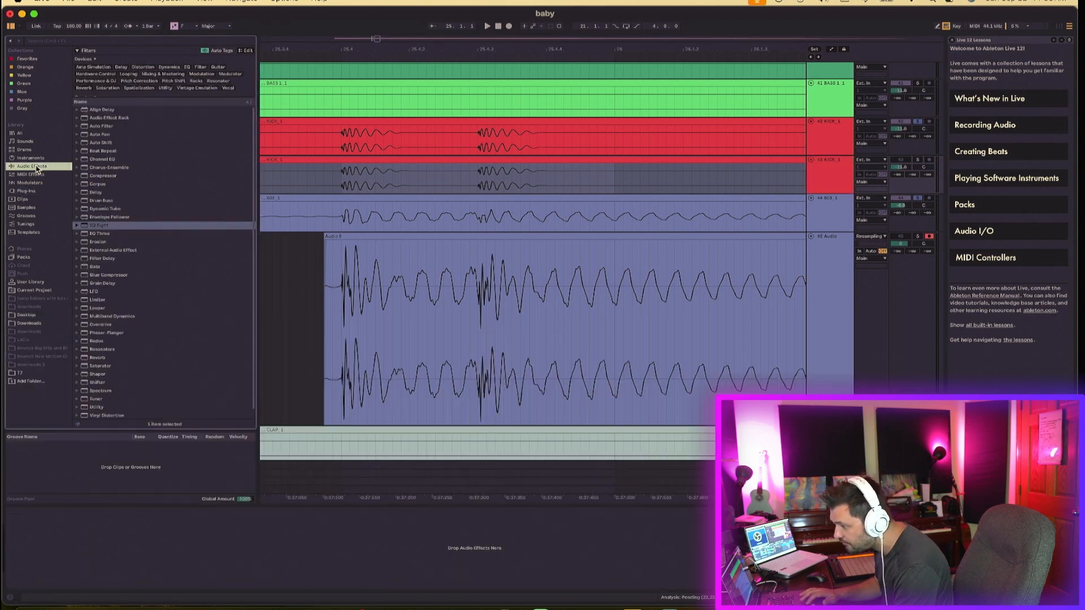
double_click(101, 226)
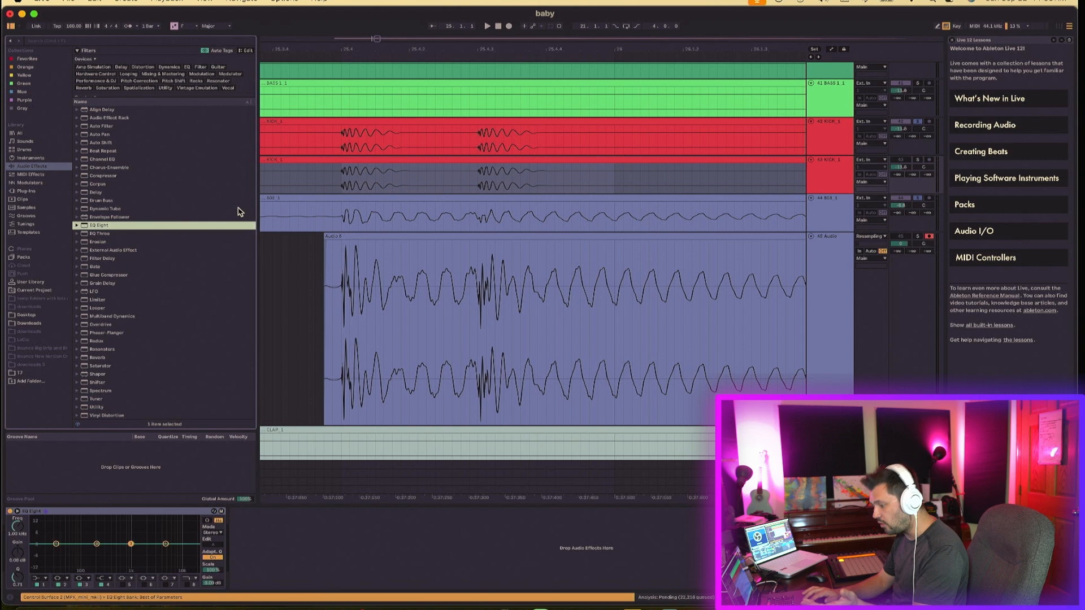
Enable EQ Eight's band 8 as a steep low-pass just below 100 Hz, then play the section and solo the duplicated kick.
left_click(188, 589)
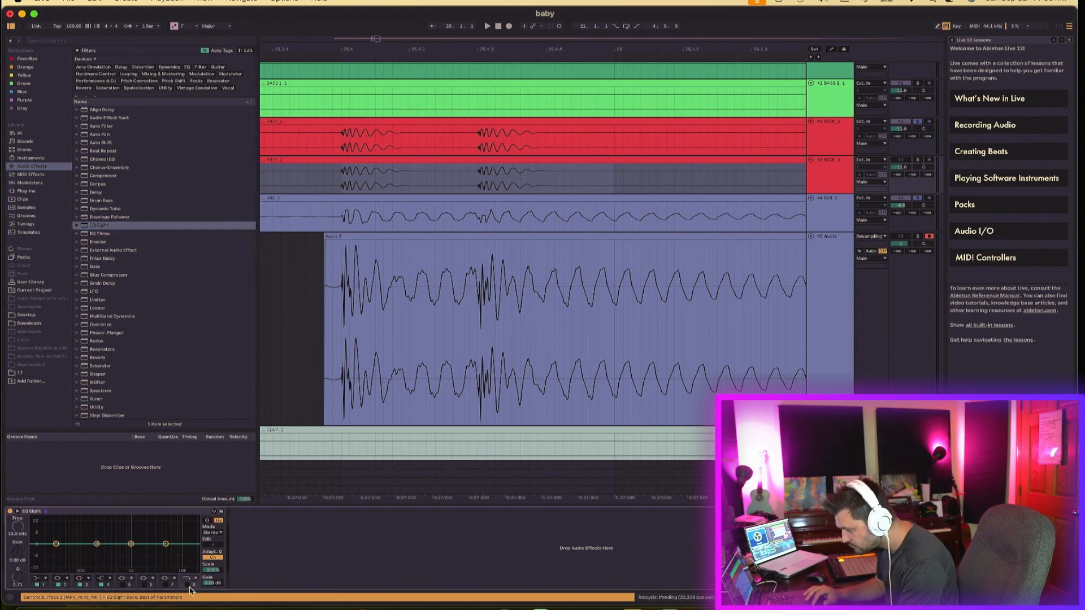
left_click(188, 578)
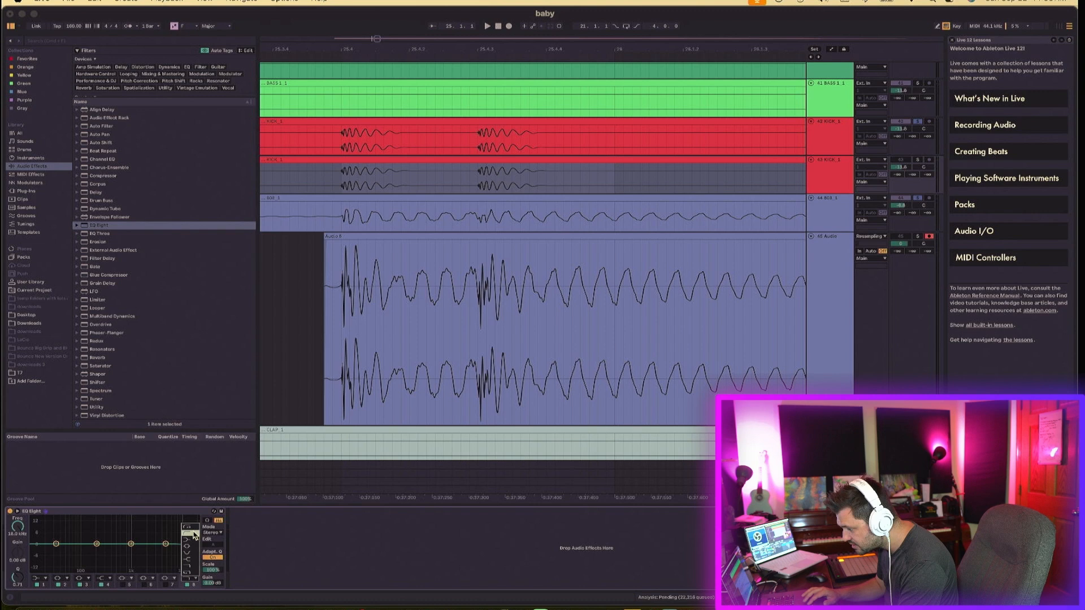
left_click(188, 571)
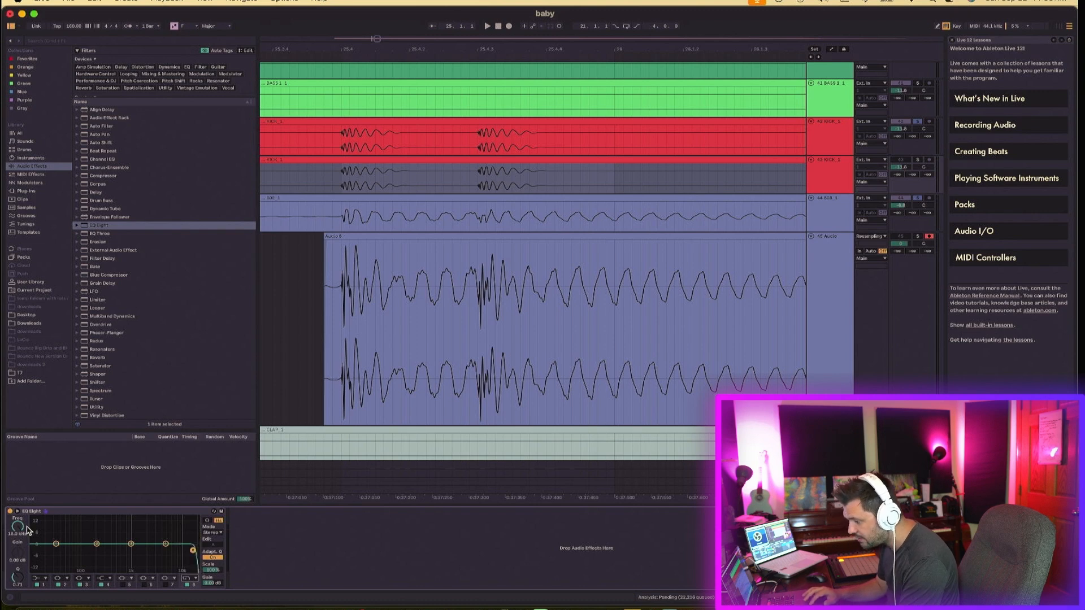
left_click_drag(192, 550, 77, 550)
key("space")
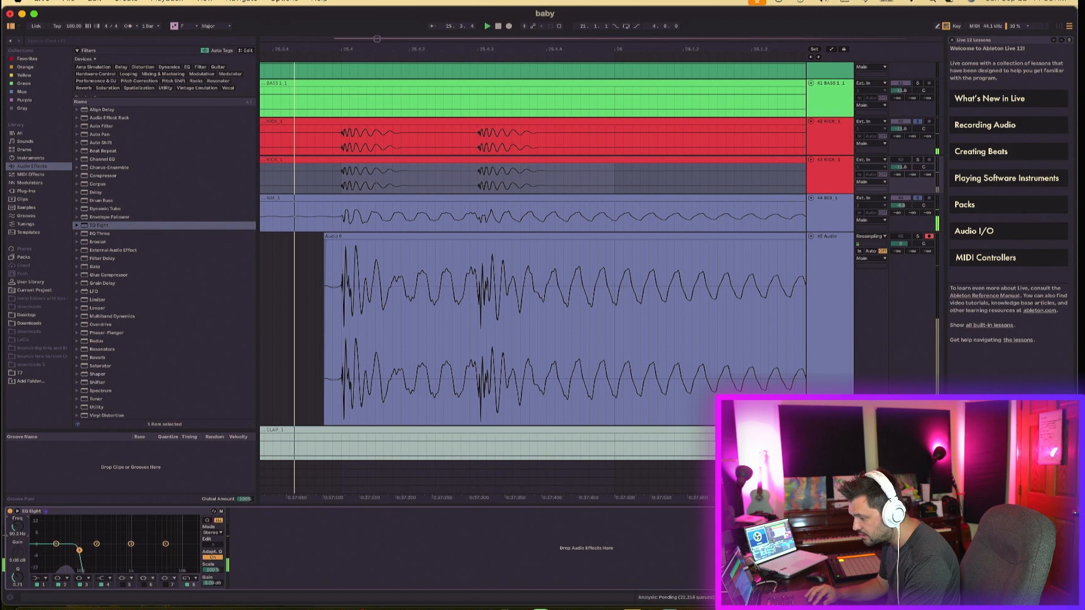
left_click(918, 161)
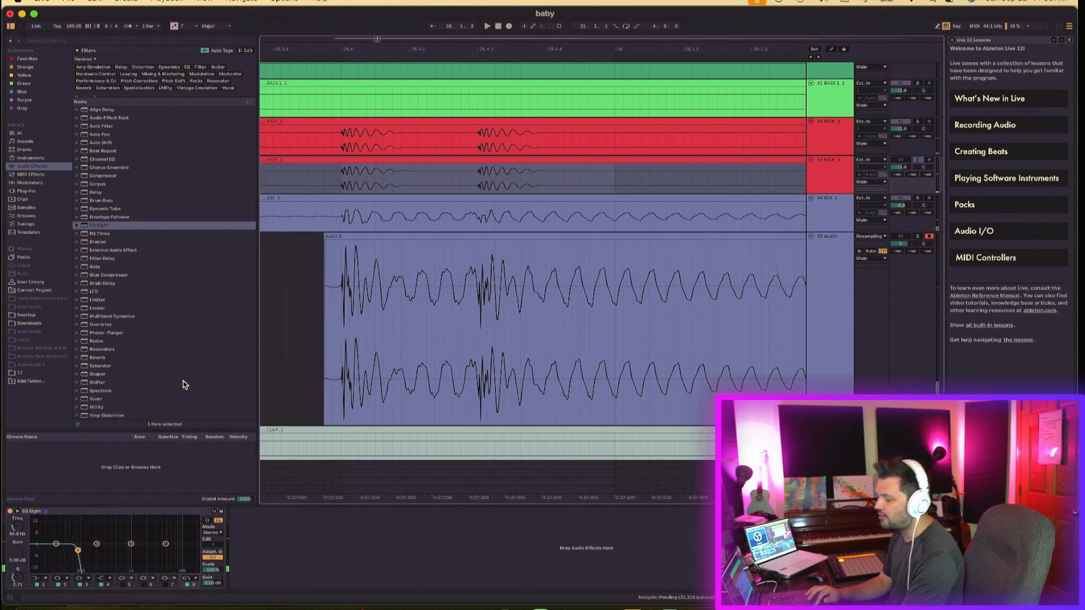
Change the sidechain source of Neutron 4 on the 808 track to the duplicated kick, 43-KICK 1.
left_click(830, 204)
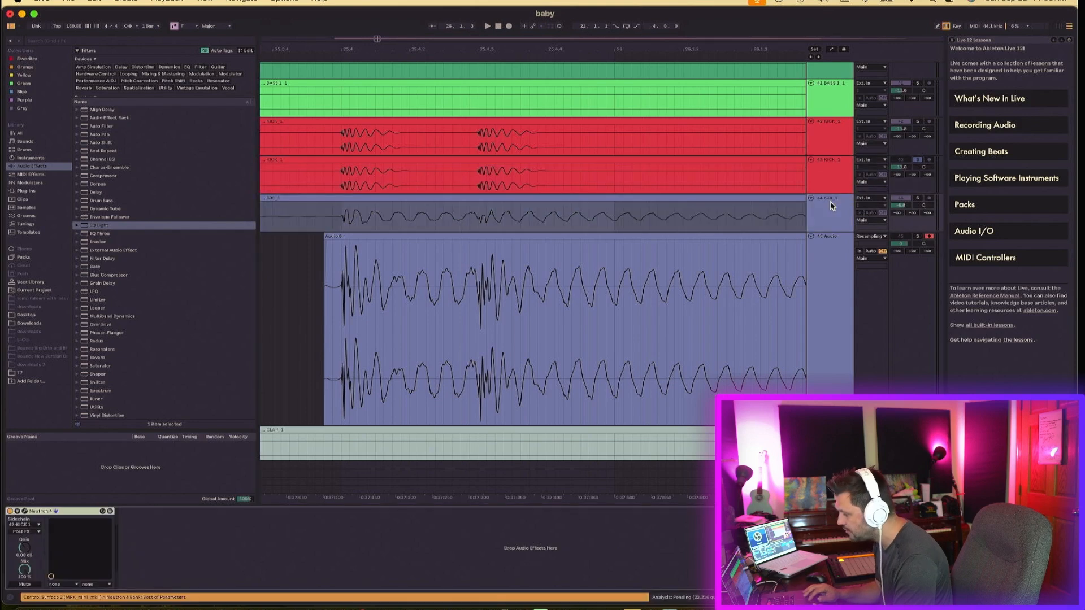
left_click(39, 528)
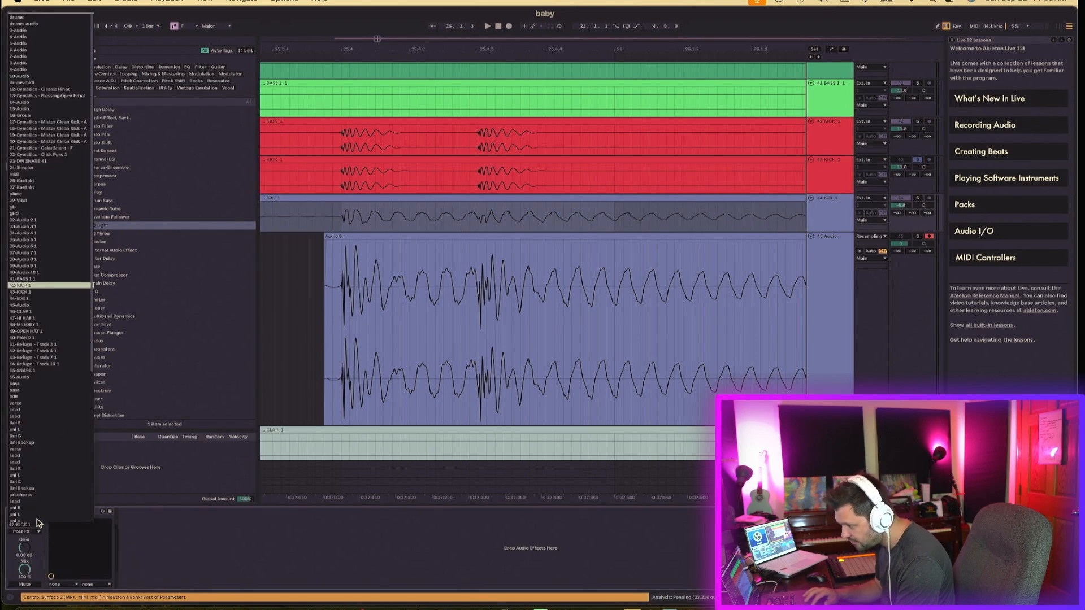
left_click(47, 292)
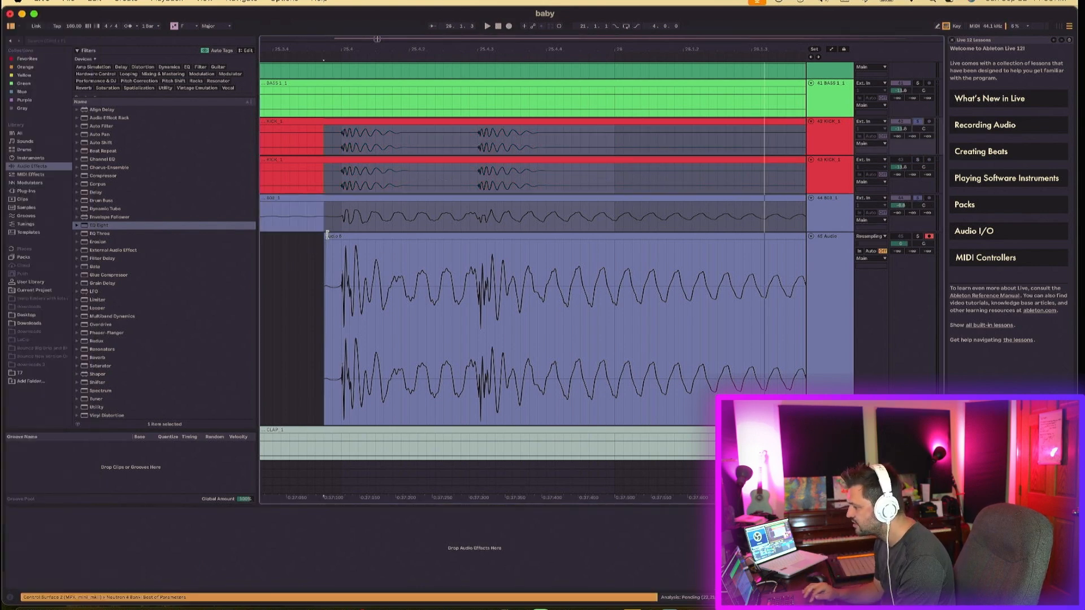
Record a new resampled take over the existing clip on the 45 Audio track.
left_click(344, 235)
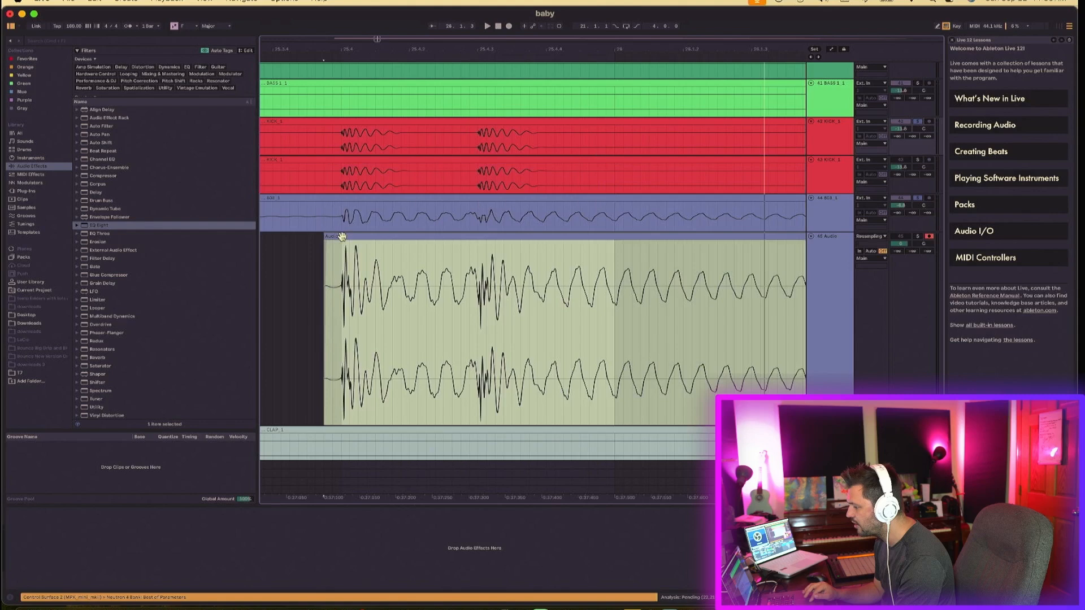
left_click(508, 27)
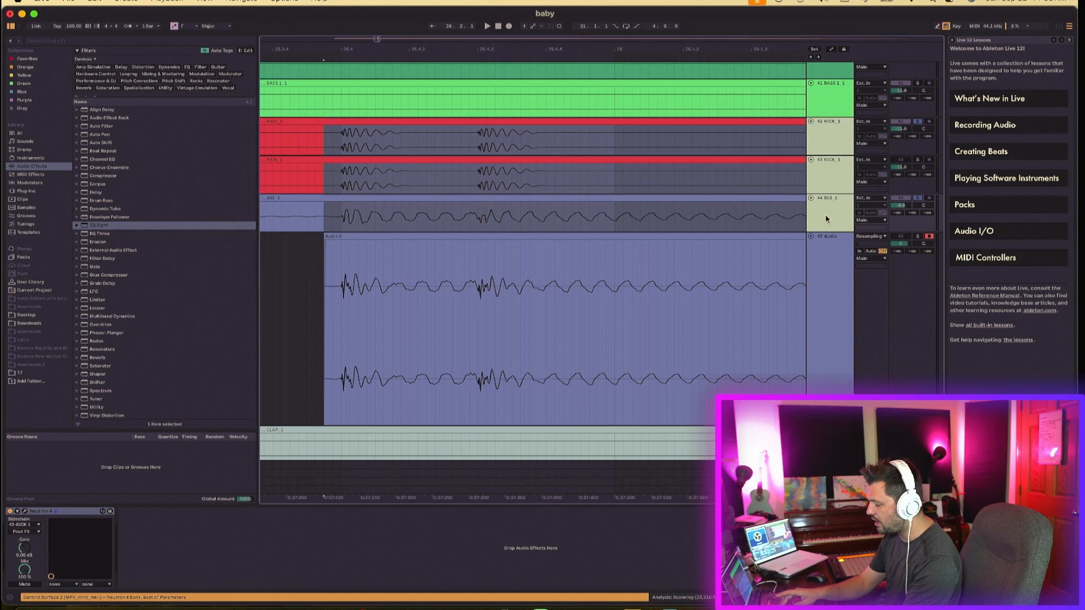
Group the two kick tracks with the 808 track and set the 46 Audio track's input to 42-Group.
key("super+g")
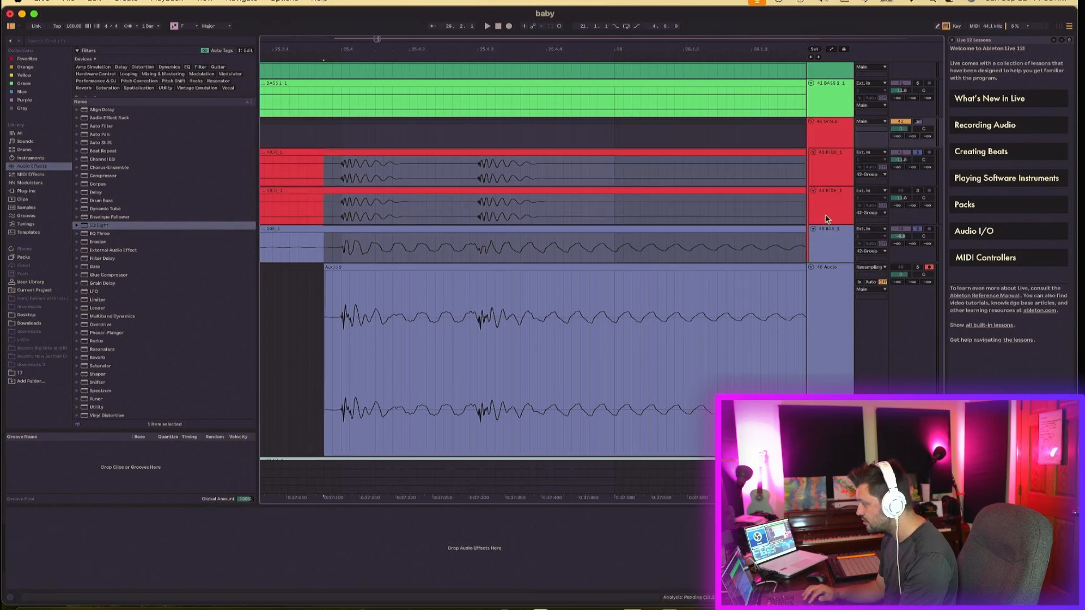
left_click(868, 268)
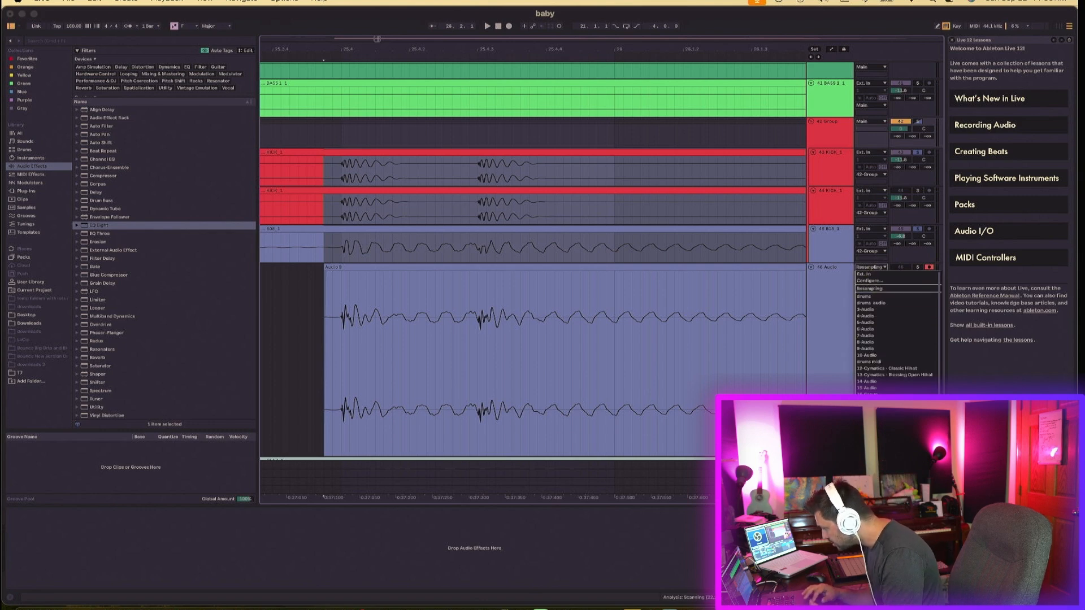
left_click(869, 565)
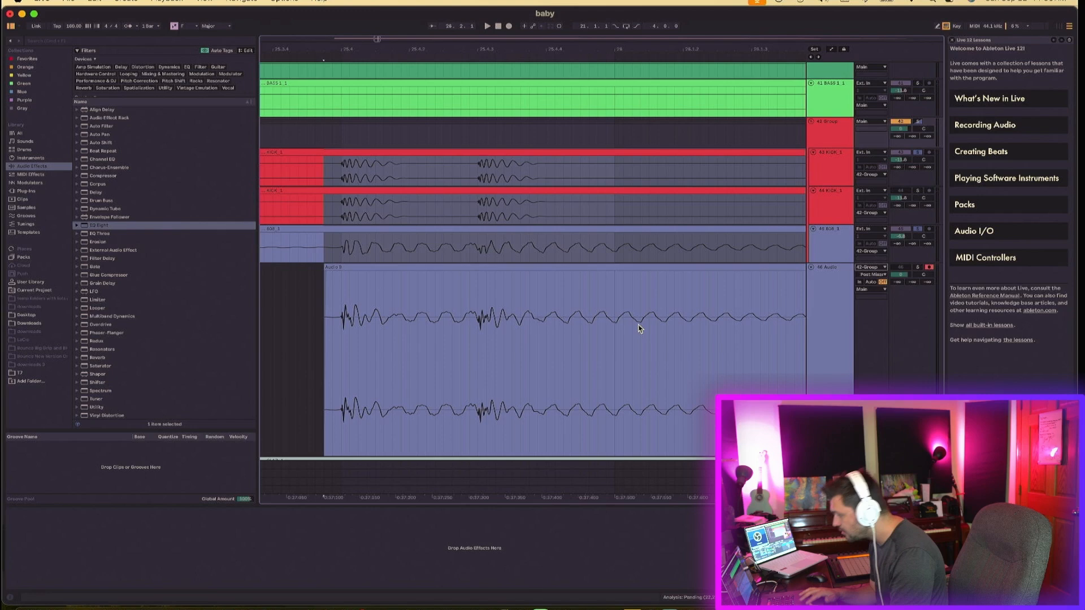
Record the grouped kick and 808 output over the existing clip on the 46 Audio track.
left_click(340, 268)
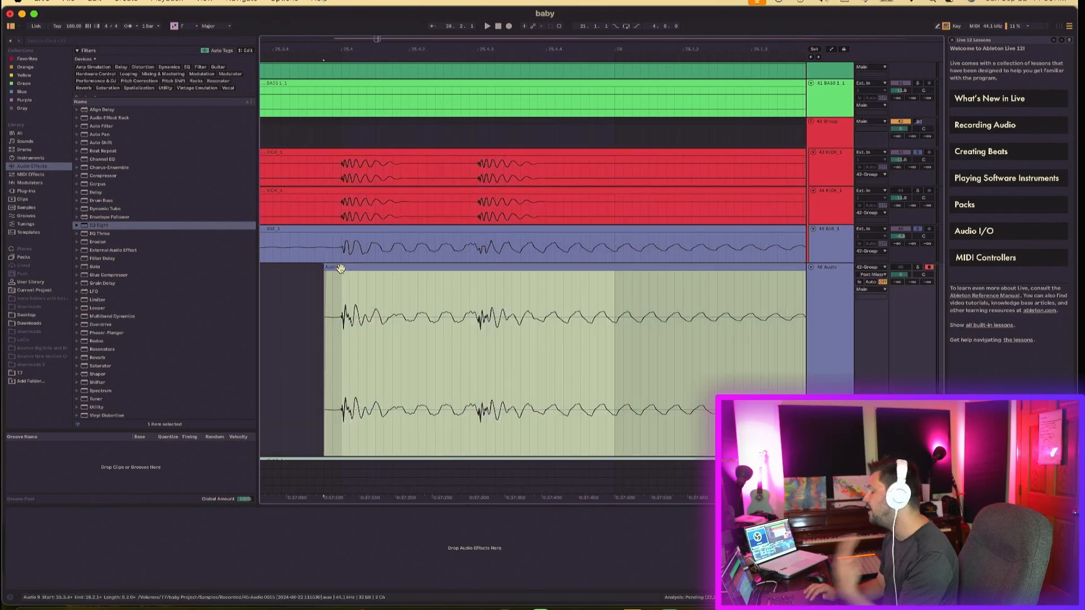
left_click(510, 28)
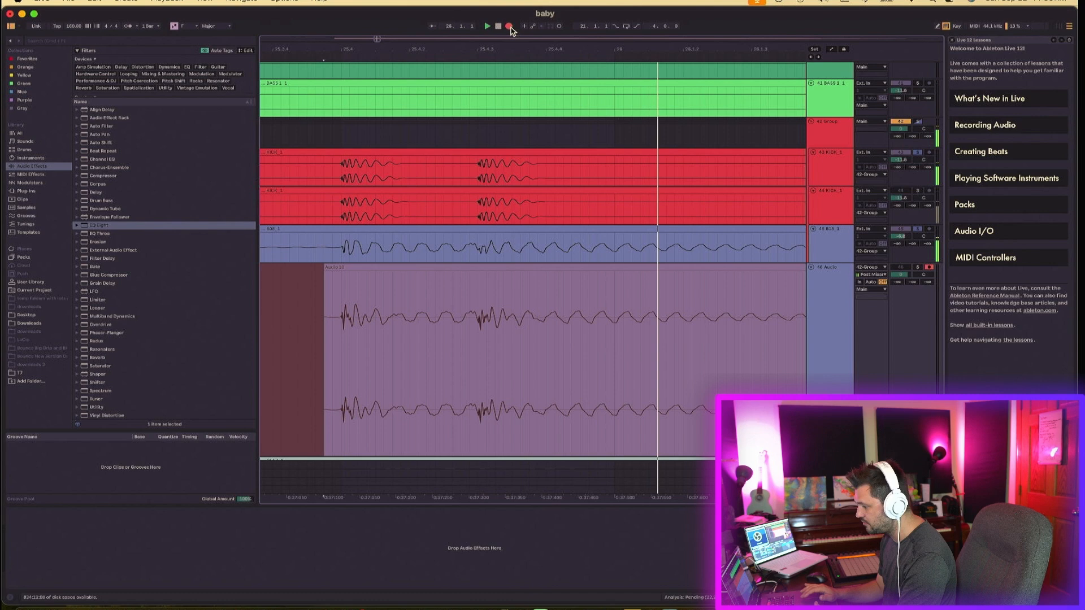
key("space")
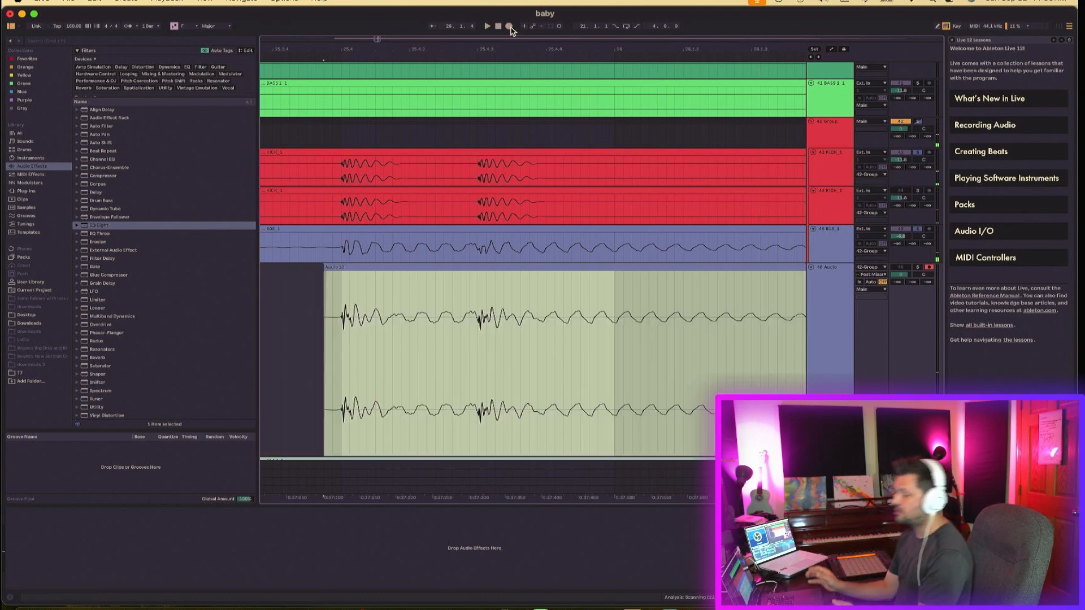